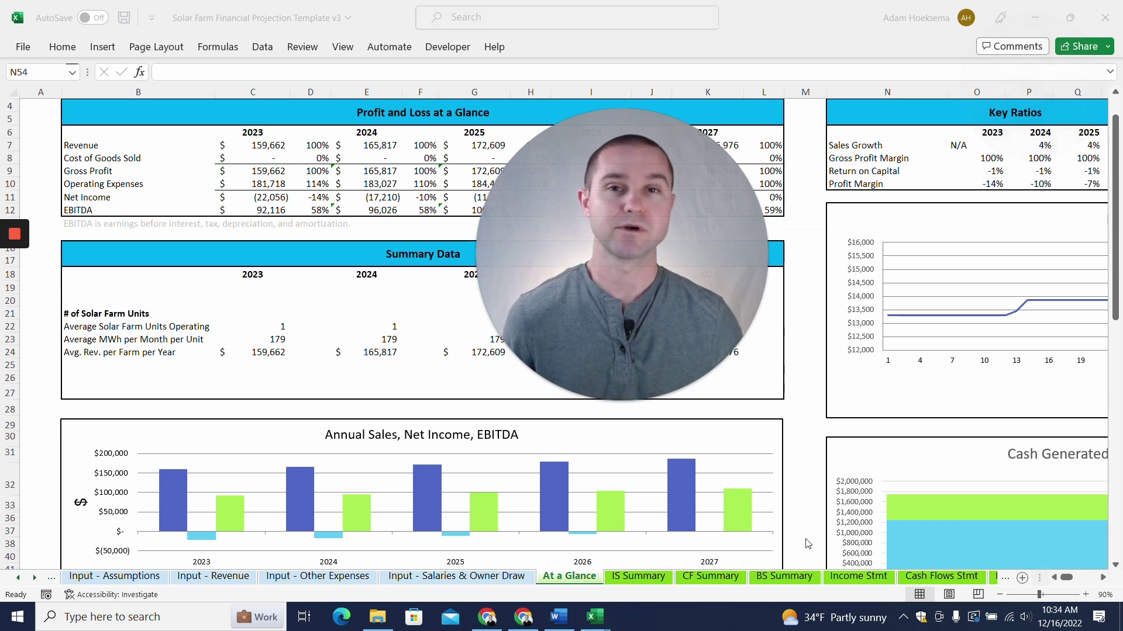
- Look through the IS Summary, CF Summary and BS Summary sheets in turn
click(805, 222)
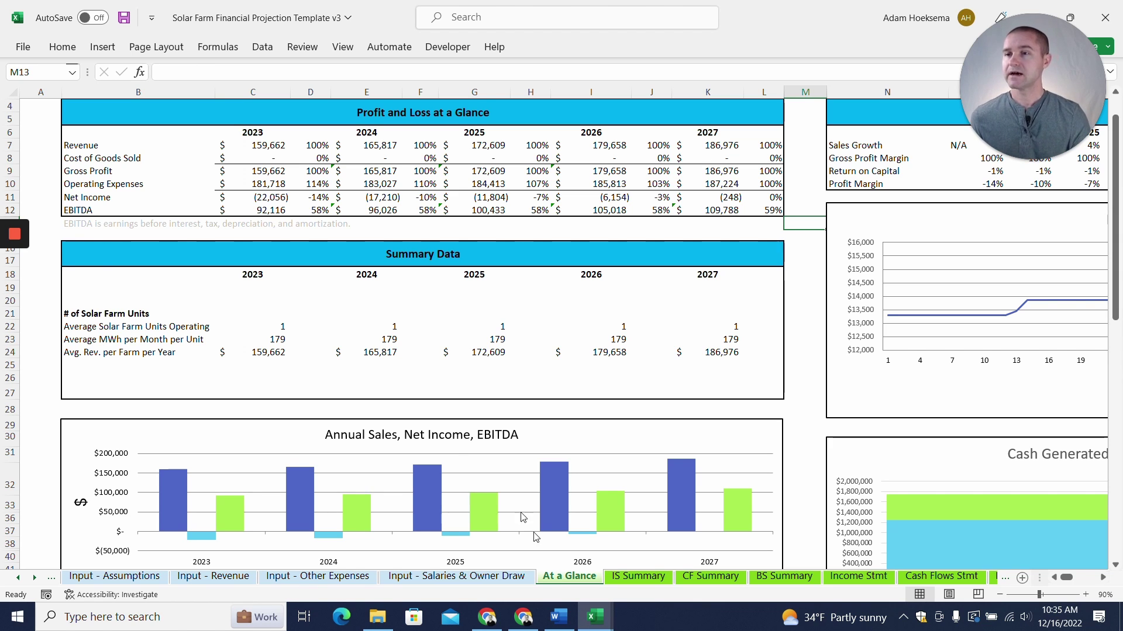
click(637, 576)
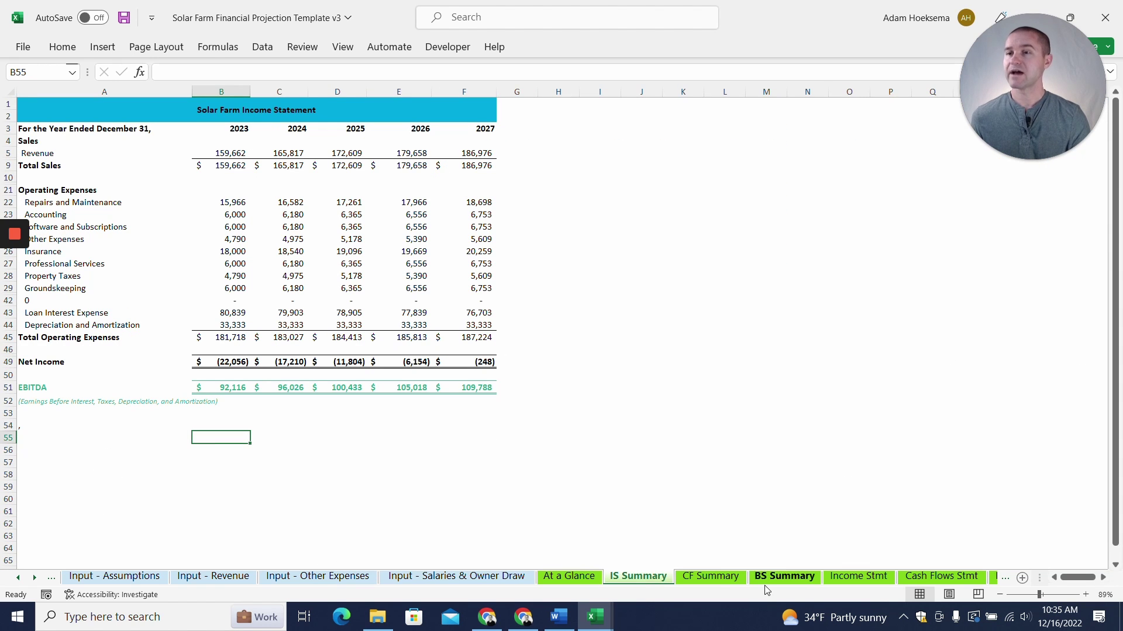
click(715, 578)
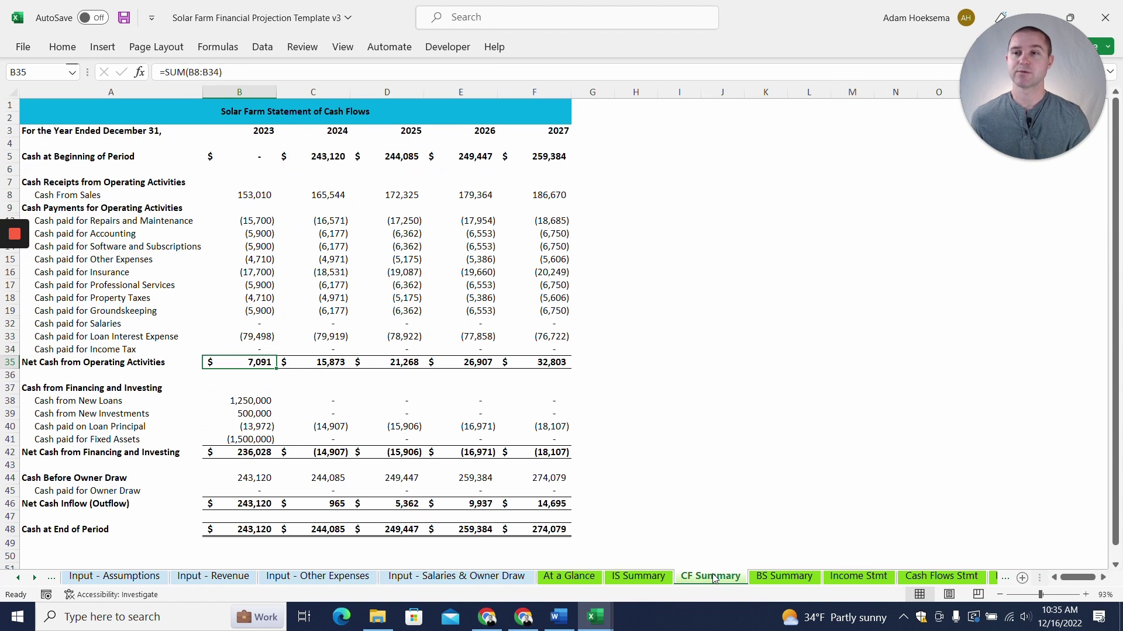
click(766, 577)
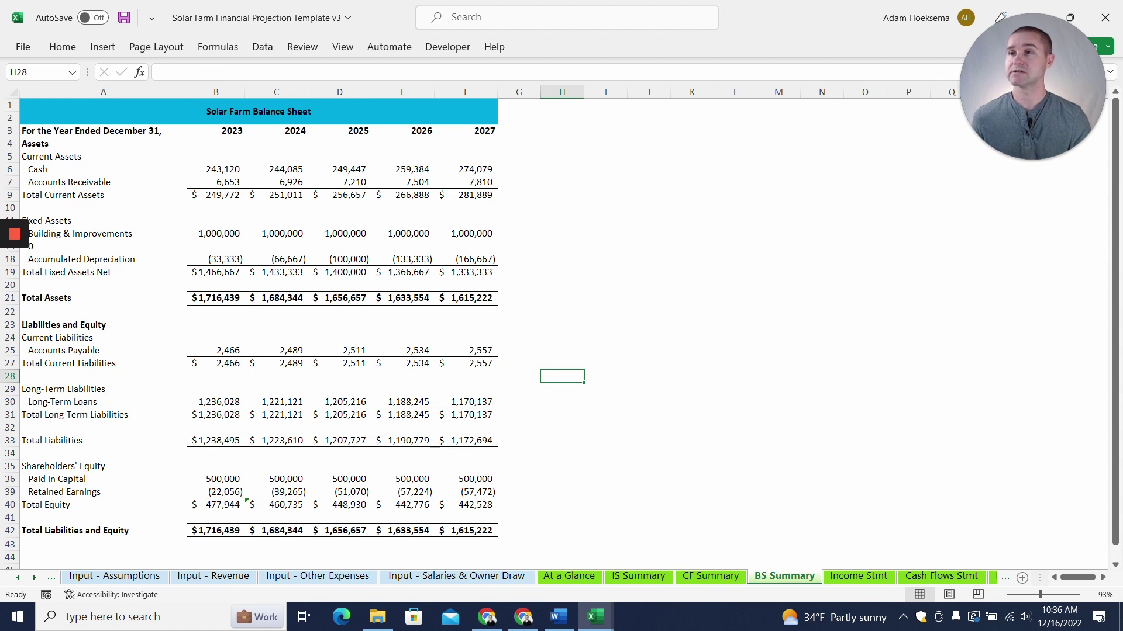
- Open the monthly Income Stmt sheet and scroll through its Year 1 pro forma statement
click(858, 577)
scroll(418, 327, down, 20)
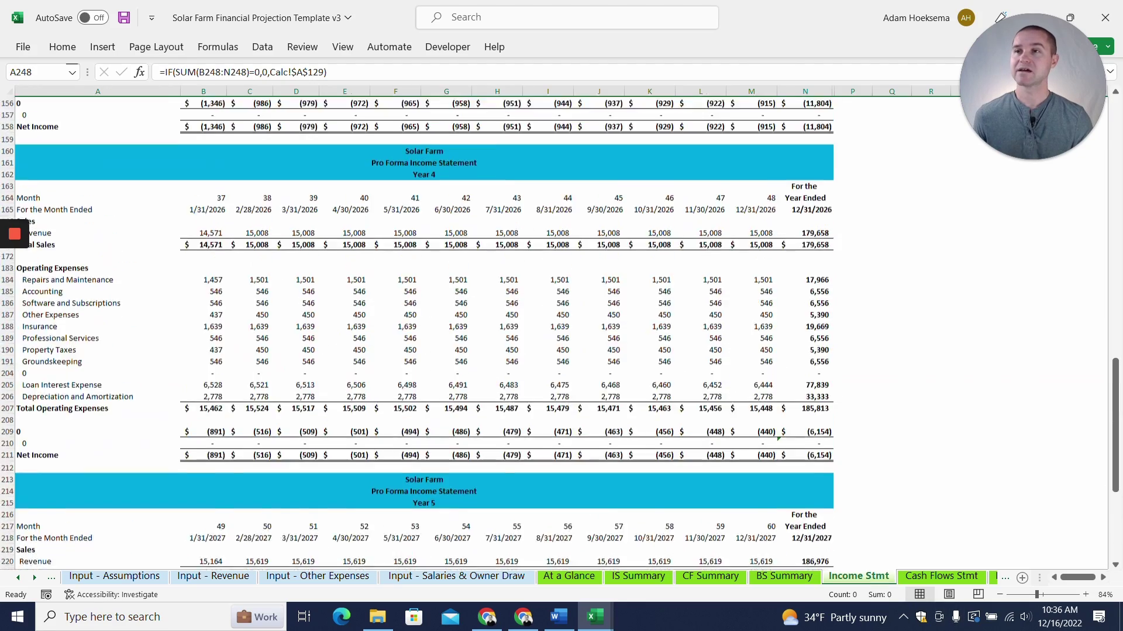
scroll(419, 328, up, 20)
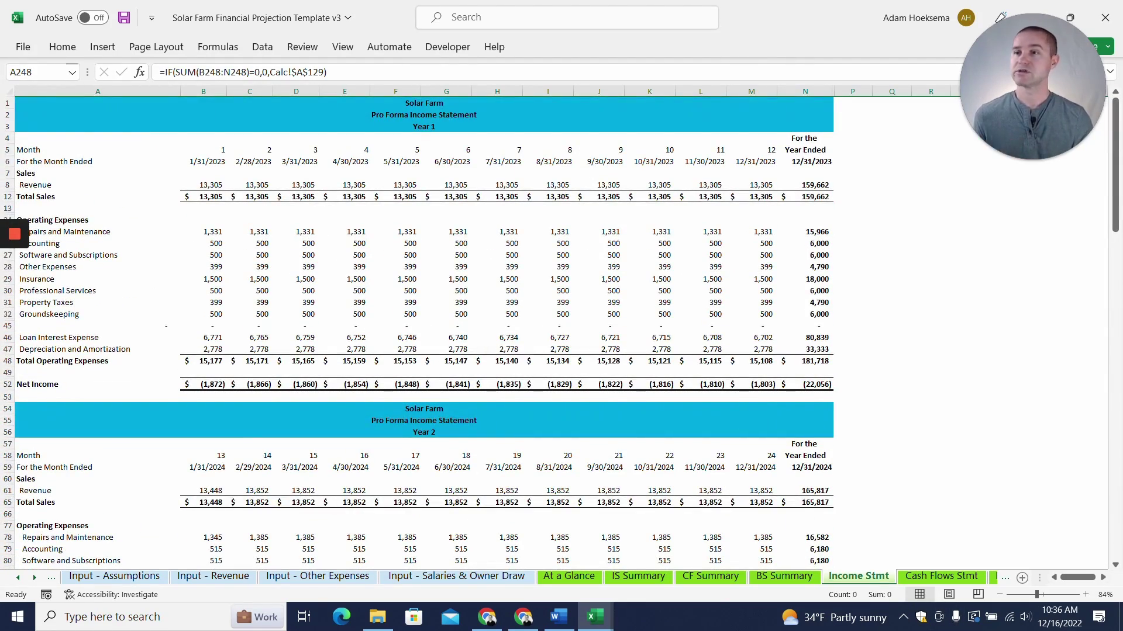
click(113, 580)
- On Input - Assumptions, review the company name and the investor's Investment entry
scroll(526, 328, up, 8)
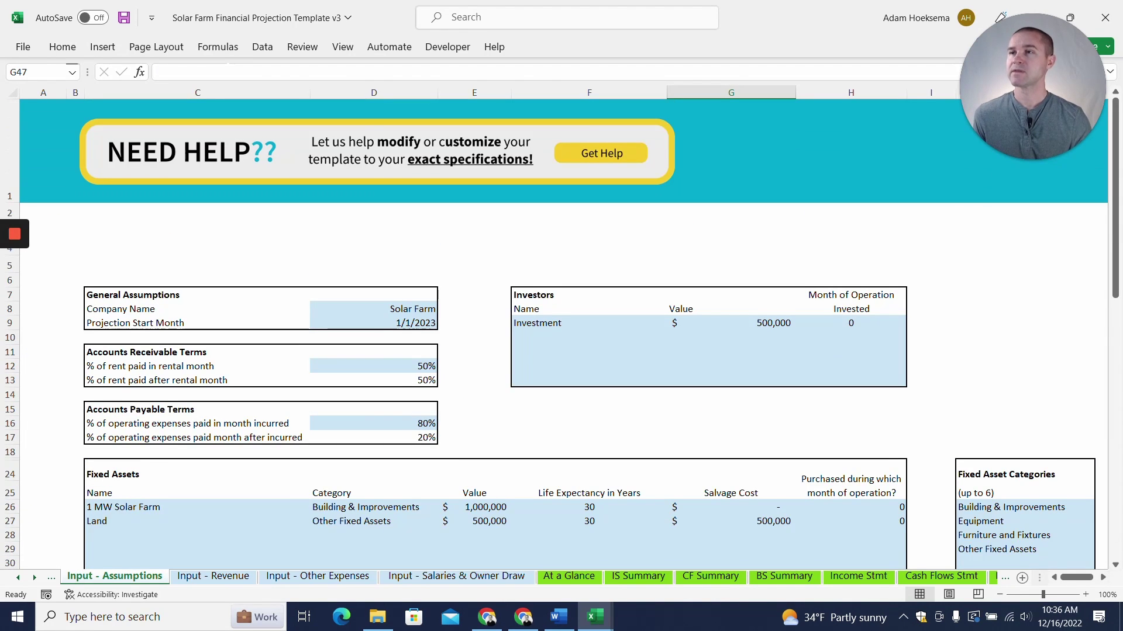
scroll(562, 333, down, 2)
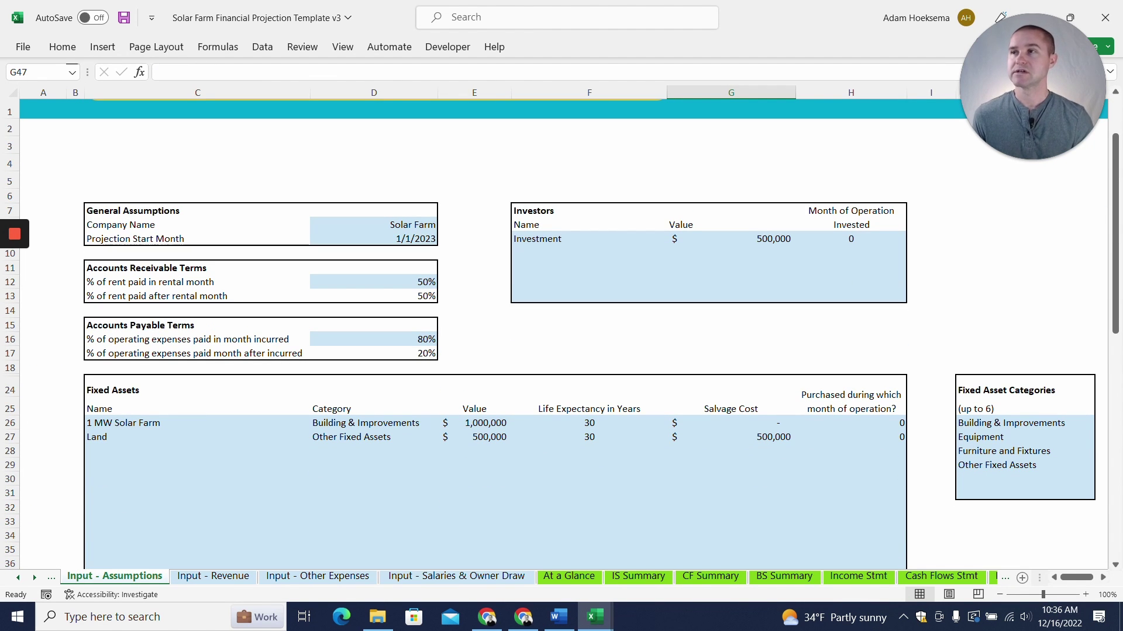
click(373, 225)
click(589, 239)
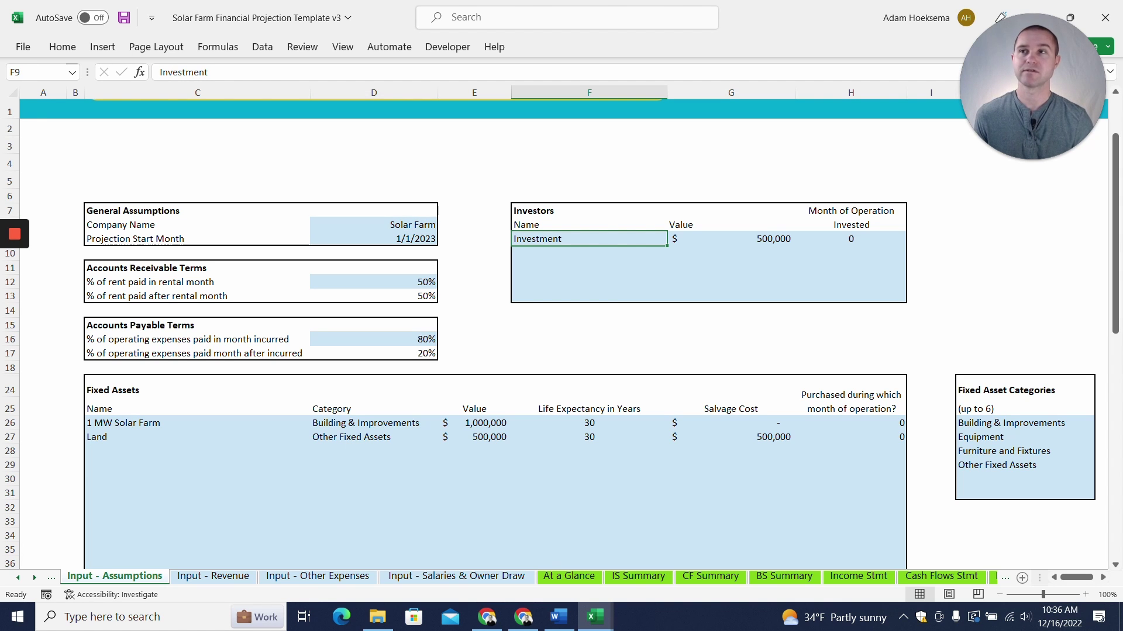
- Check the 1 MW Solar Farm fixed asset, the land's 500,000 value and the loan's monthly payments
scroll(559, 333, down, 1)
click(197, 380)
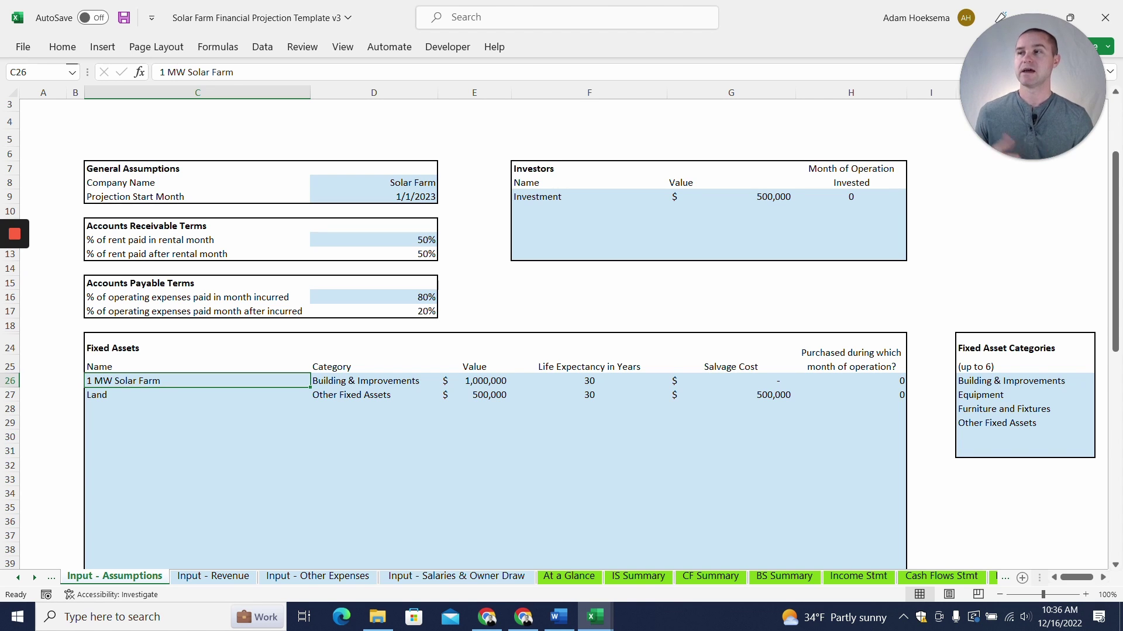
click(474, 395)
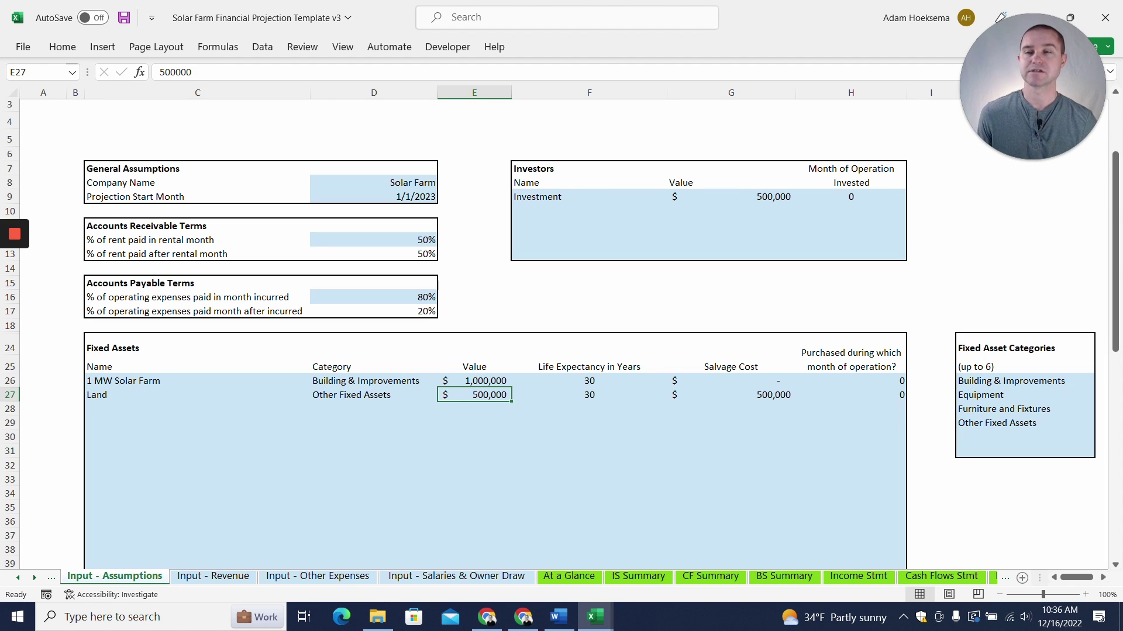
scroll(495, 345, down, 5)
scroll(495, 345, down, 1)
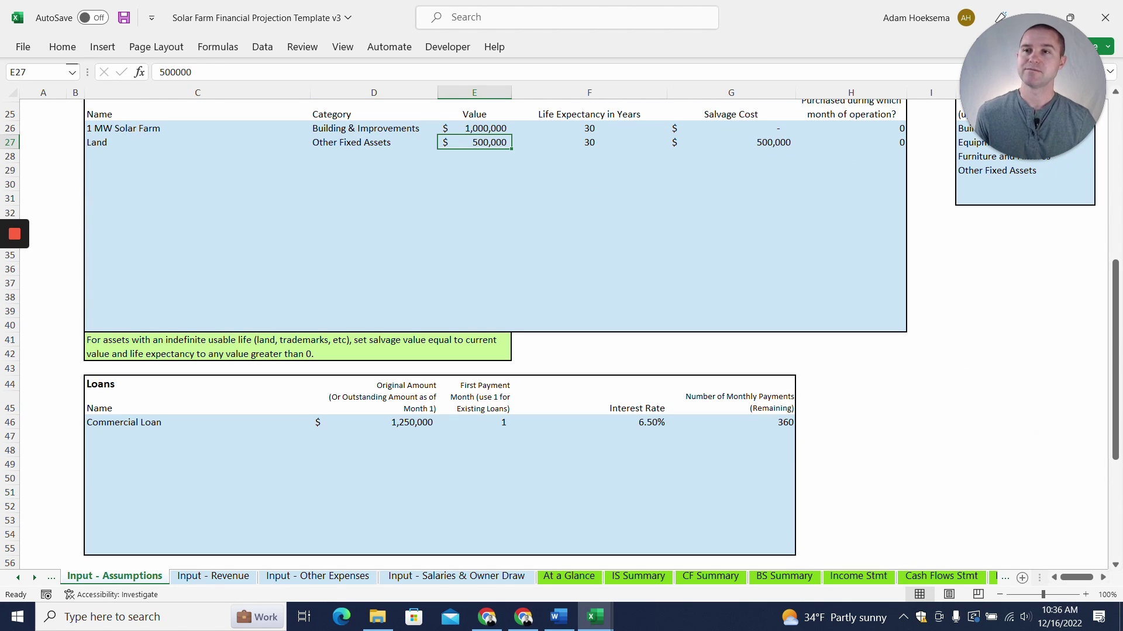
click(730, 423)
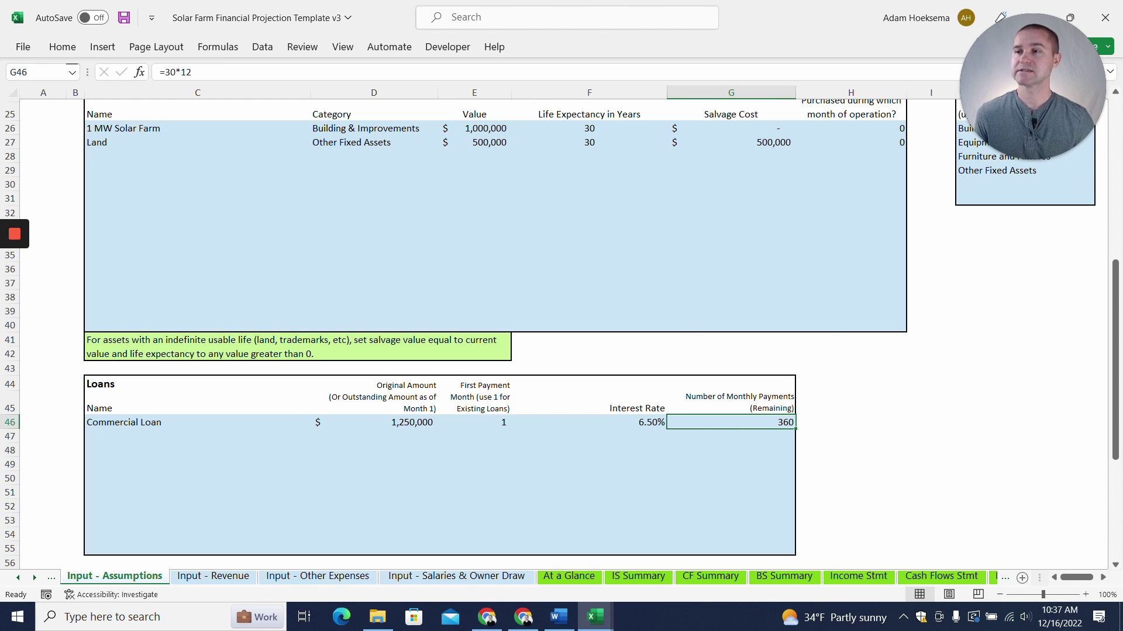
click(213, 576)
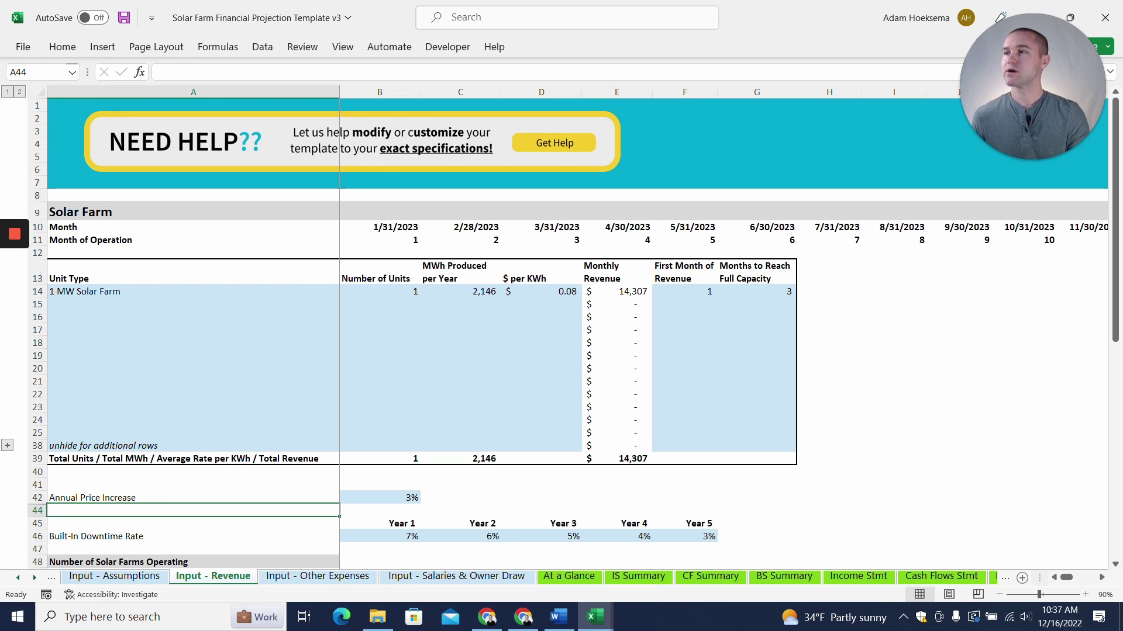
- Change the 1 MW Solar Farm's number of units to 3, then back to 1
click(193, 292)
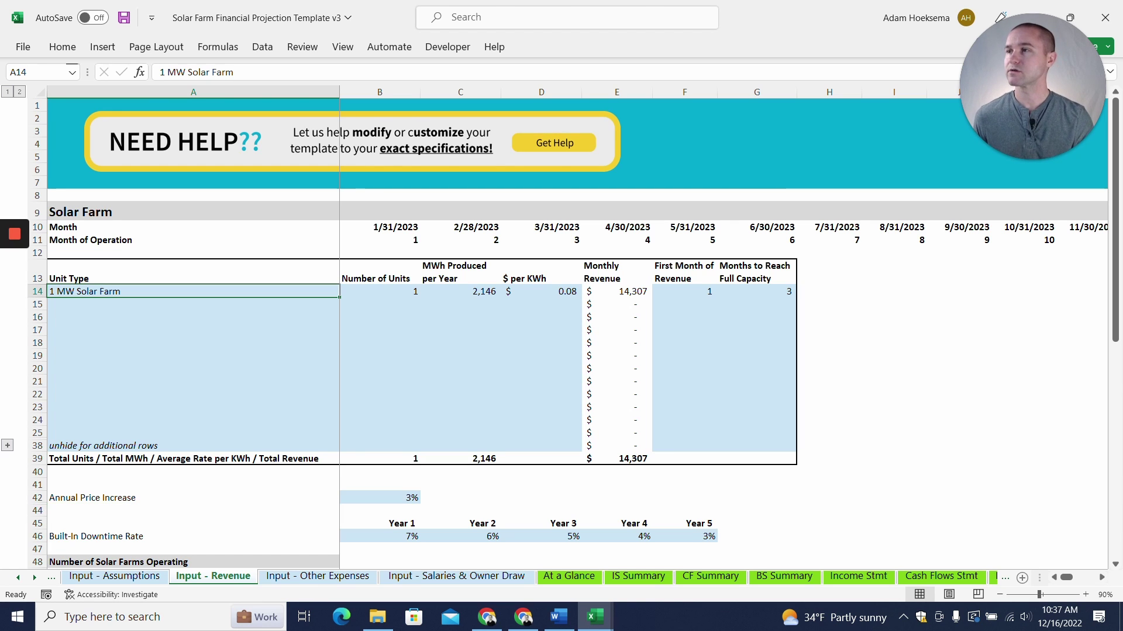
click(380, 291)
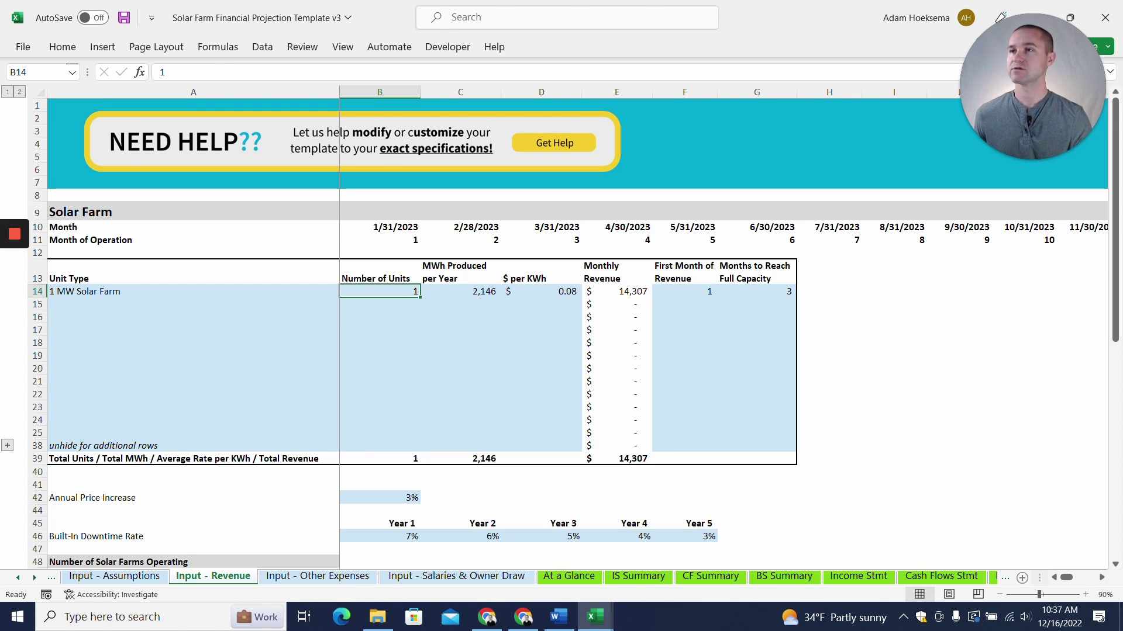
text(3)
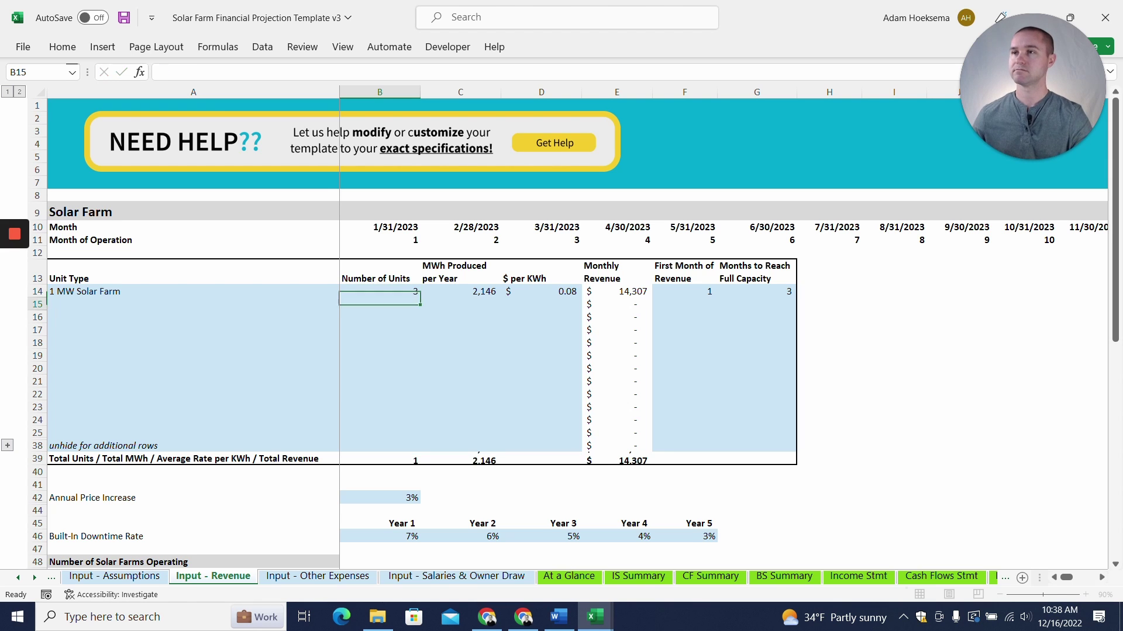
key(Return)
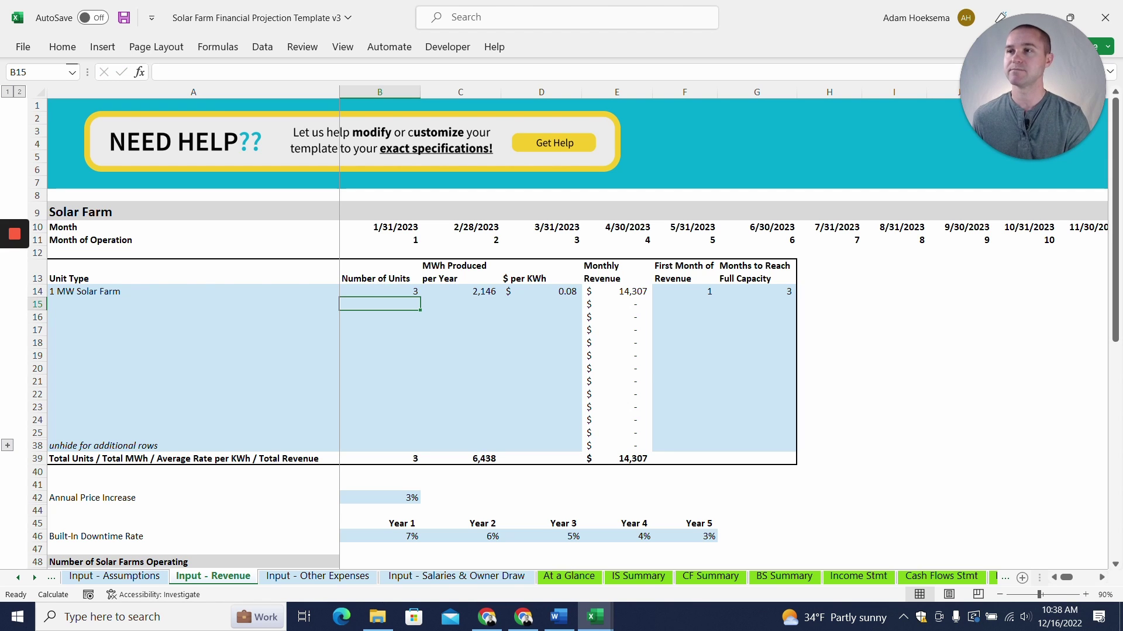
click(380, 292)
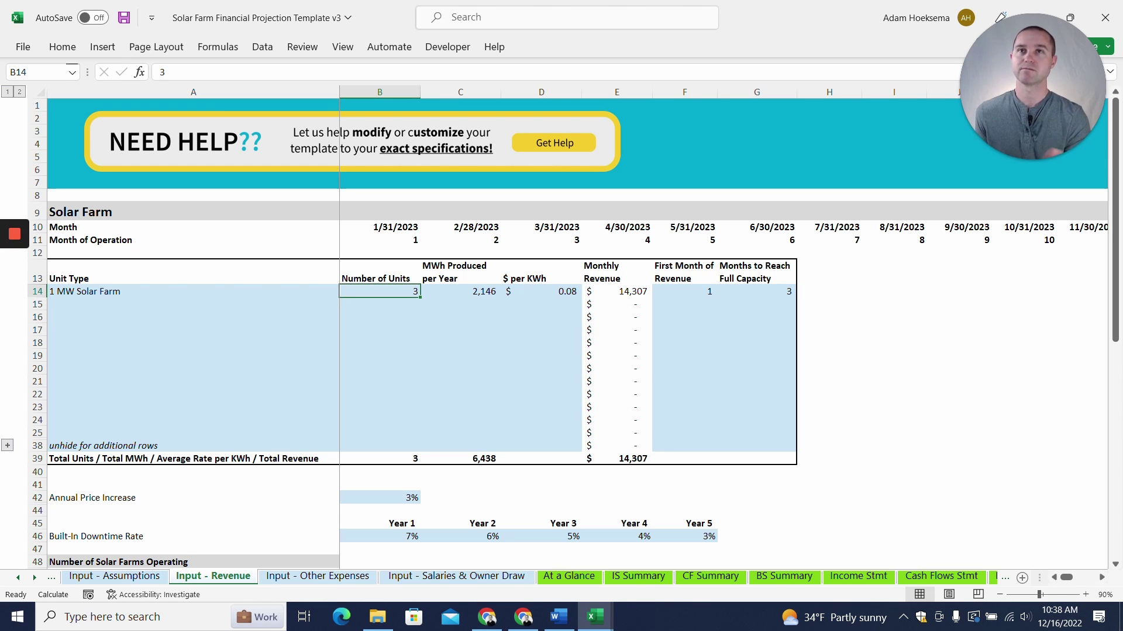
text(1)
key(Return)
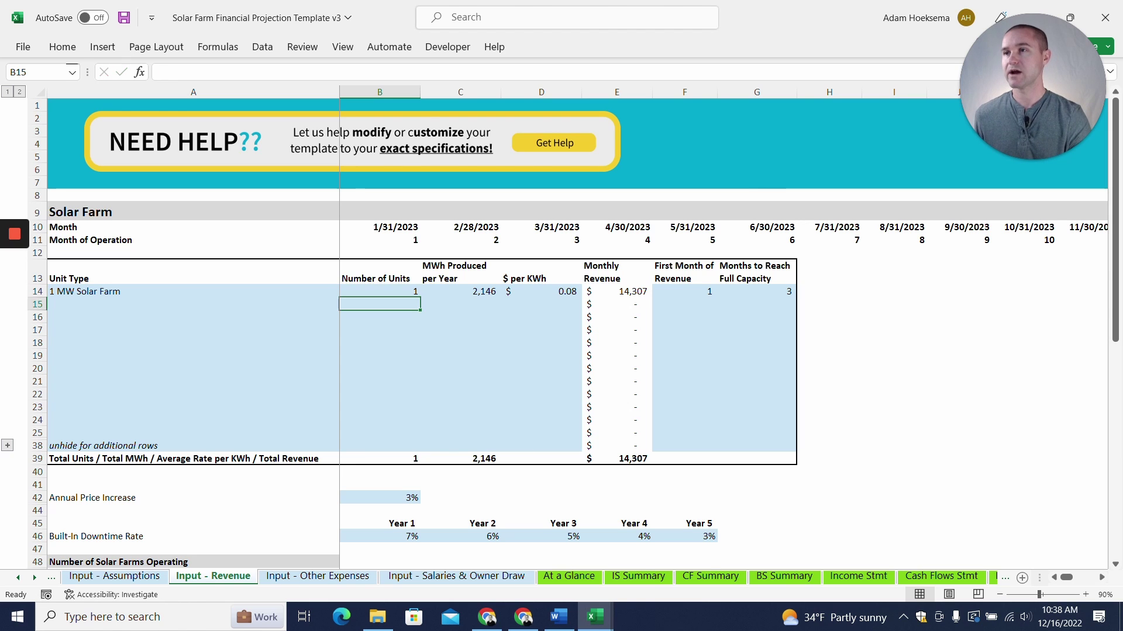
- Add '2 MW Solar Farm' as a new unit type in the row below
key(Left)
text(2)
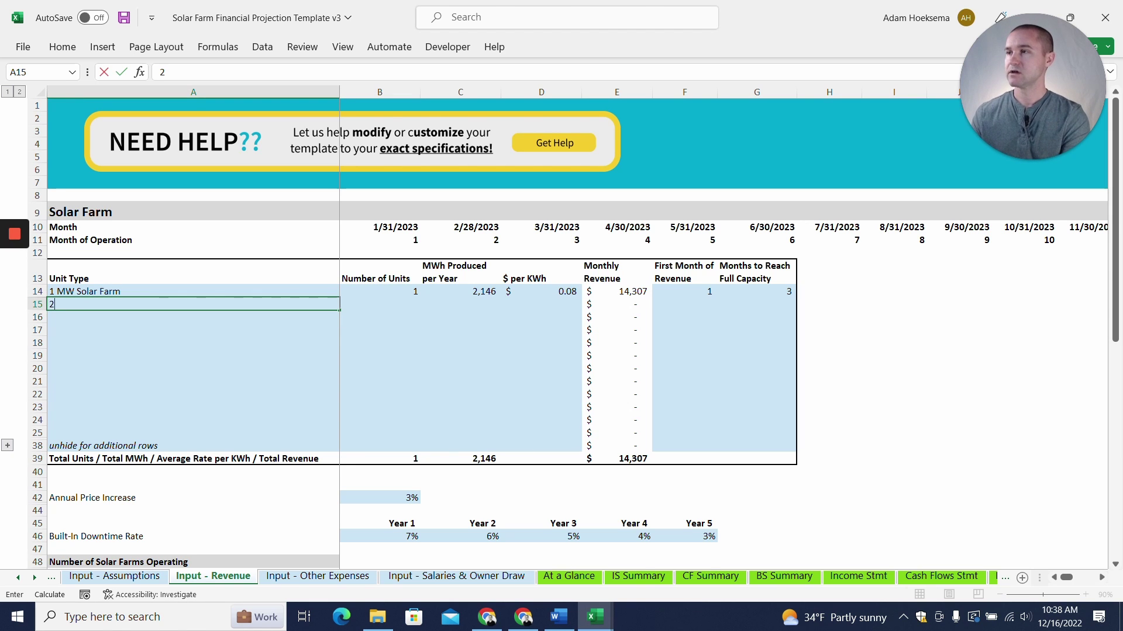
text( MW Solar Farm)
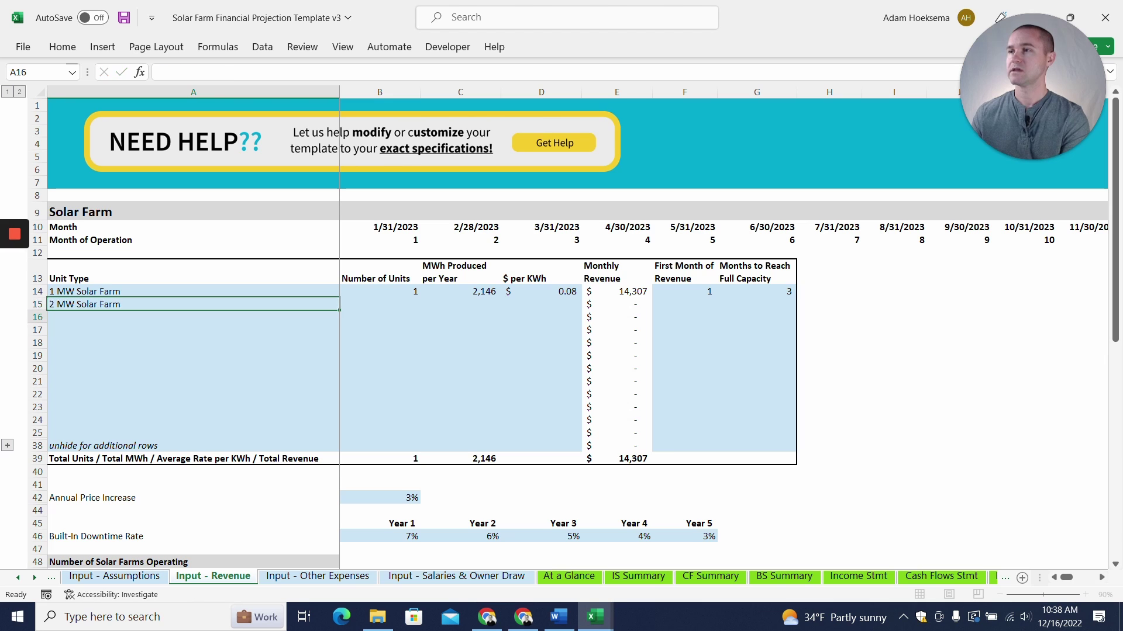
key(Tab)
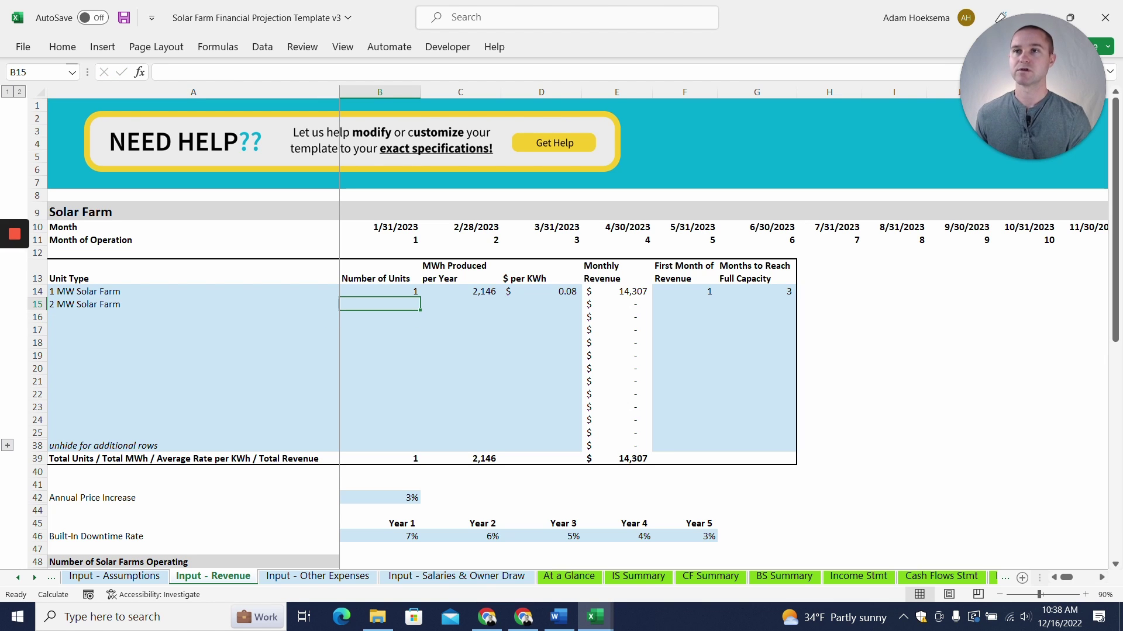
key(Right)
key(Right)
key(Right)
key(Right)
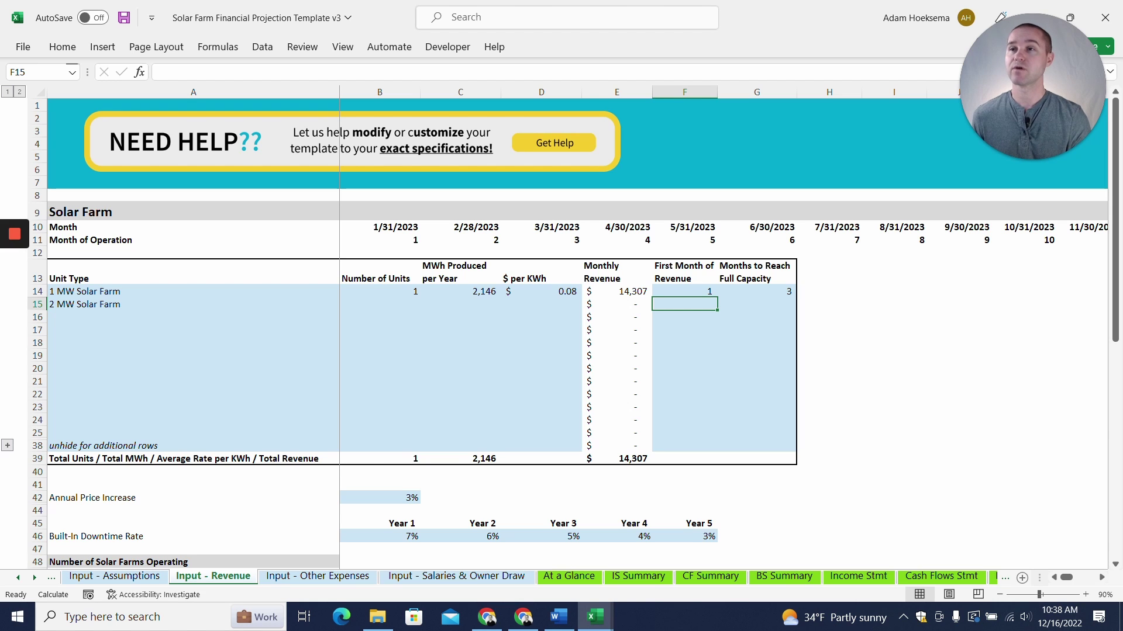
- Try 13 as the 2 MW farm's first revenue month, then undo it
click(684, 291)
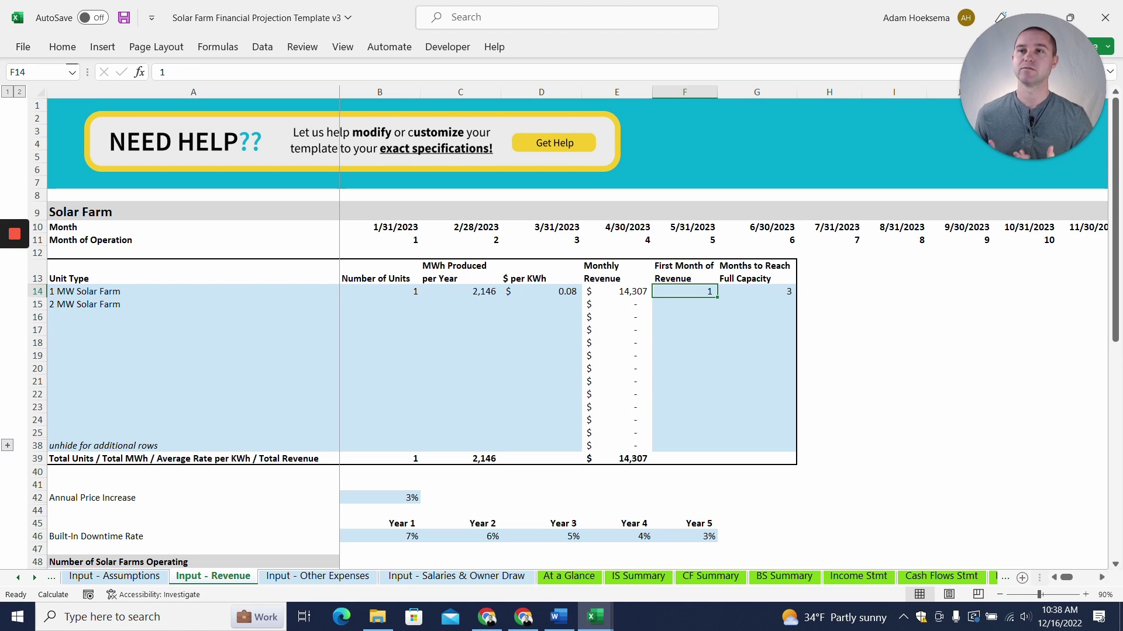
click(757, 291)
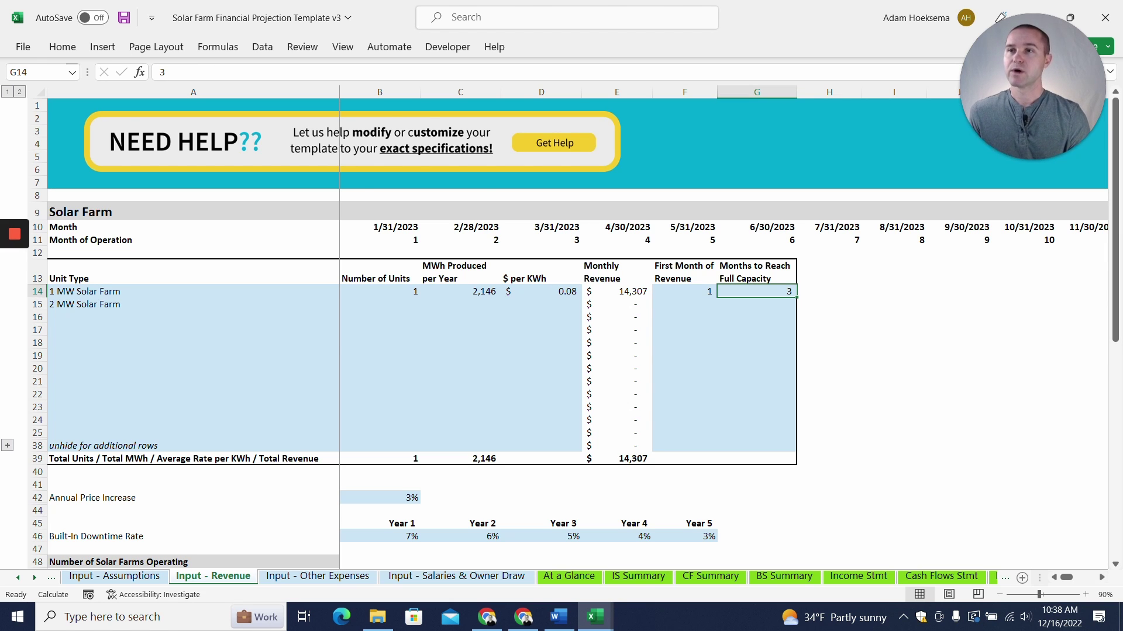
click(684, 304)
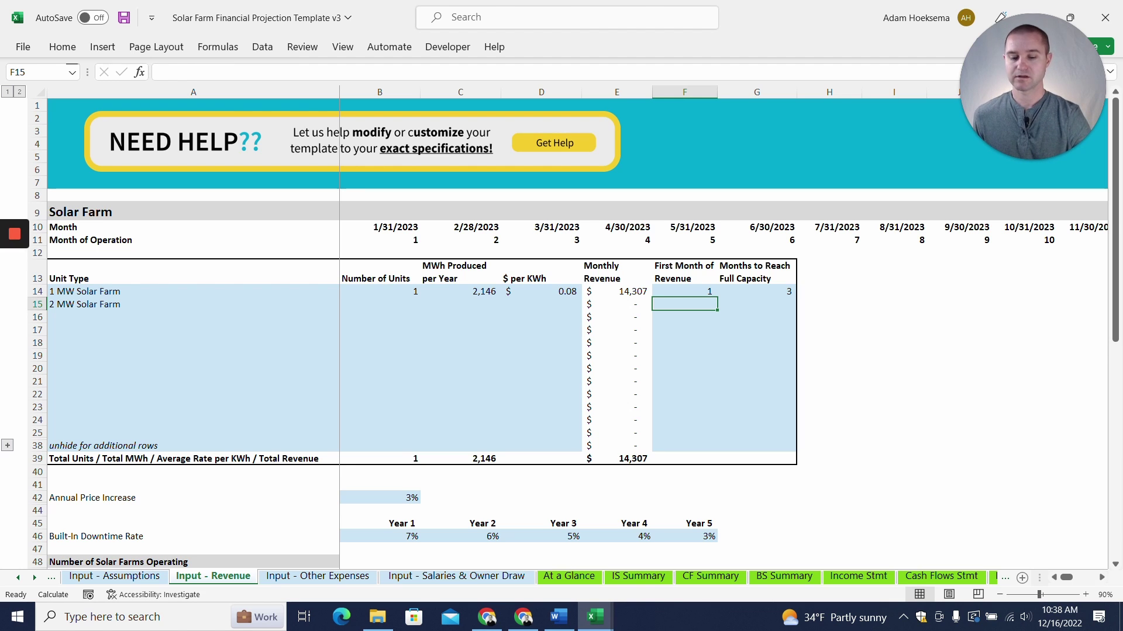
text(13)
key(Return)
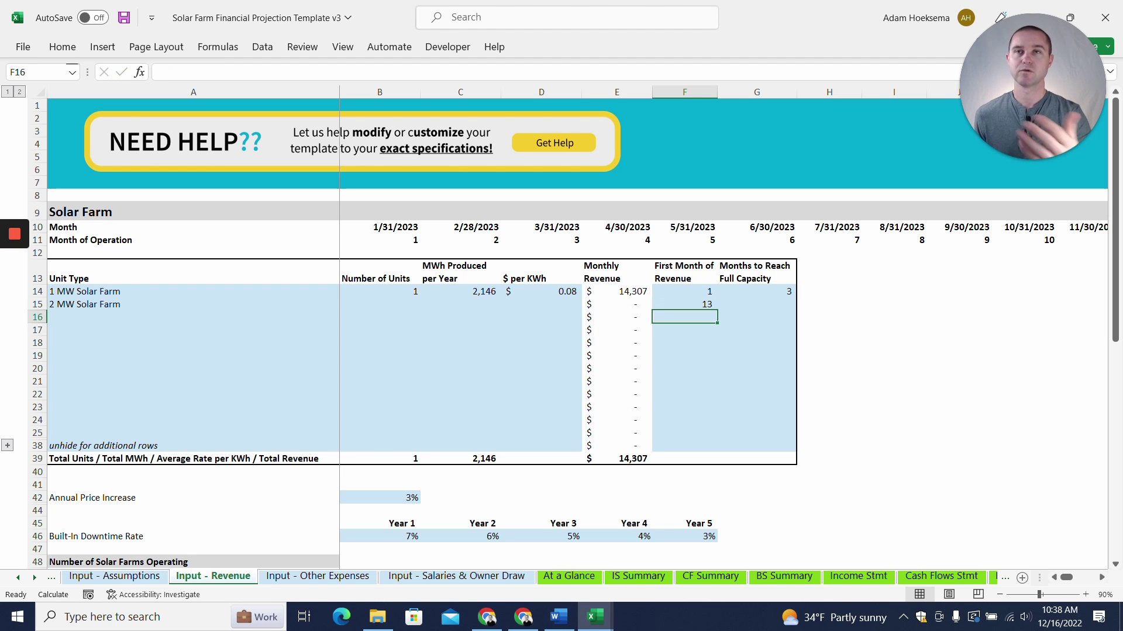
key(ctrl+z)
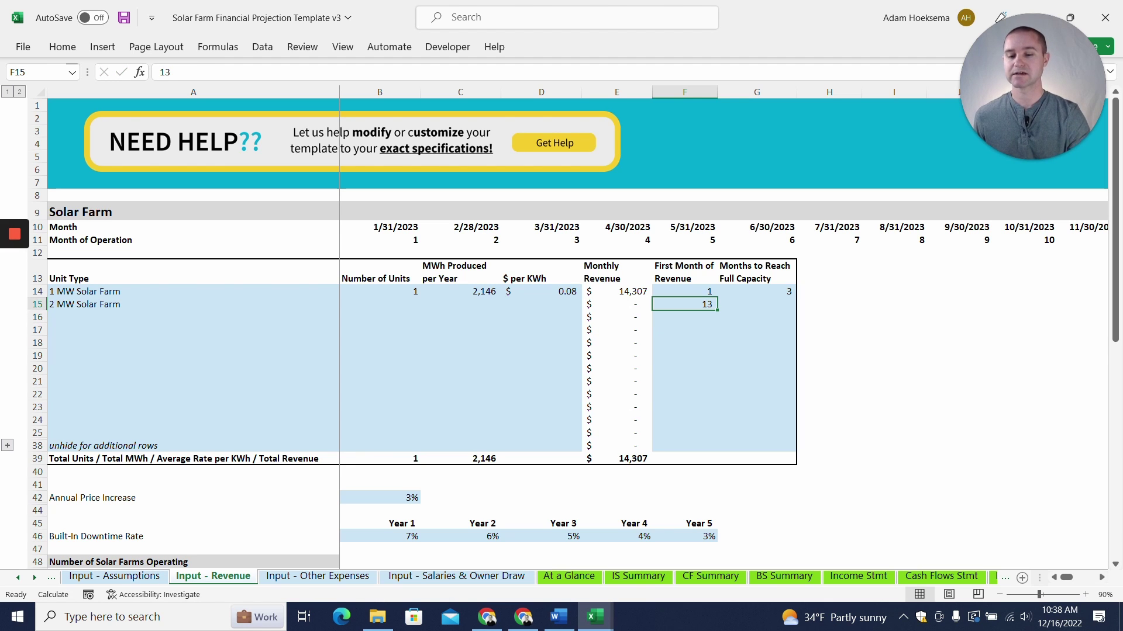
- Delete the 2 MW Solar Farm unit type entry from the revenue table
key(Left)
key(Left)
key(Left)
key(Left)
key(Left)
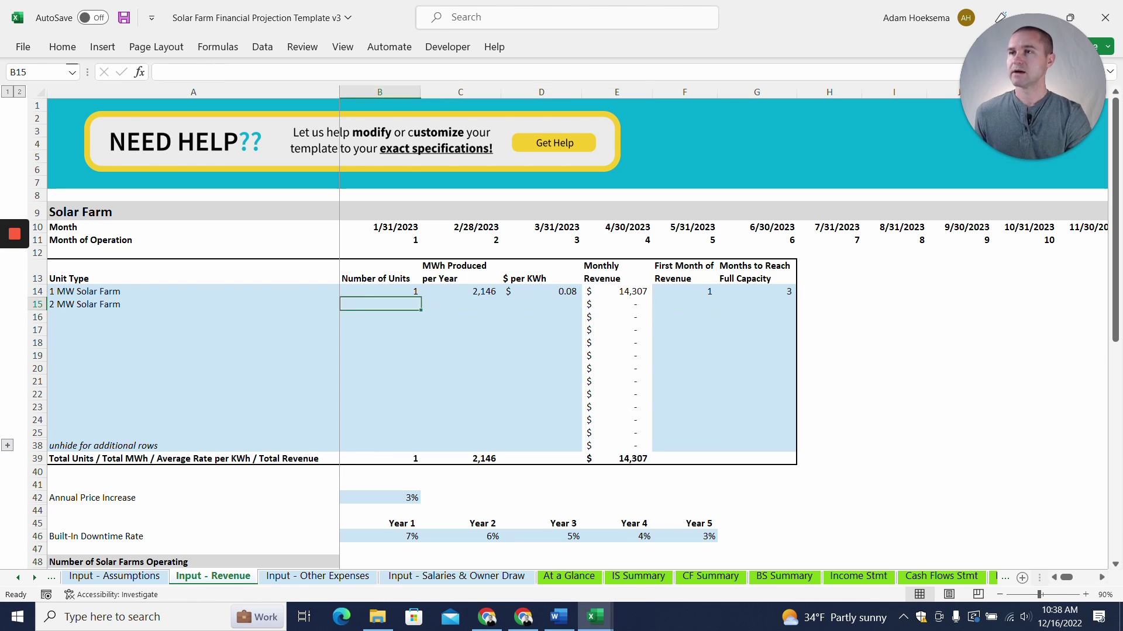
key(Delete)
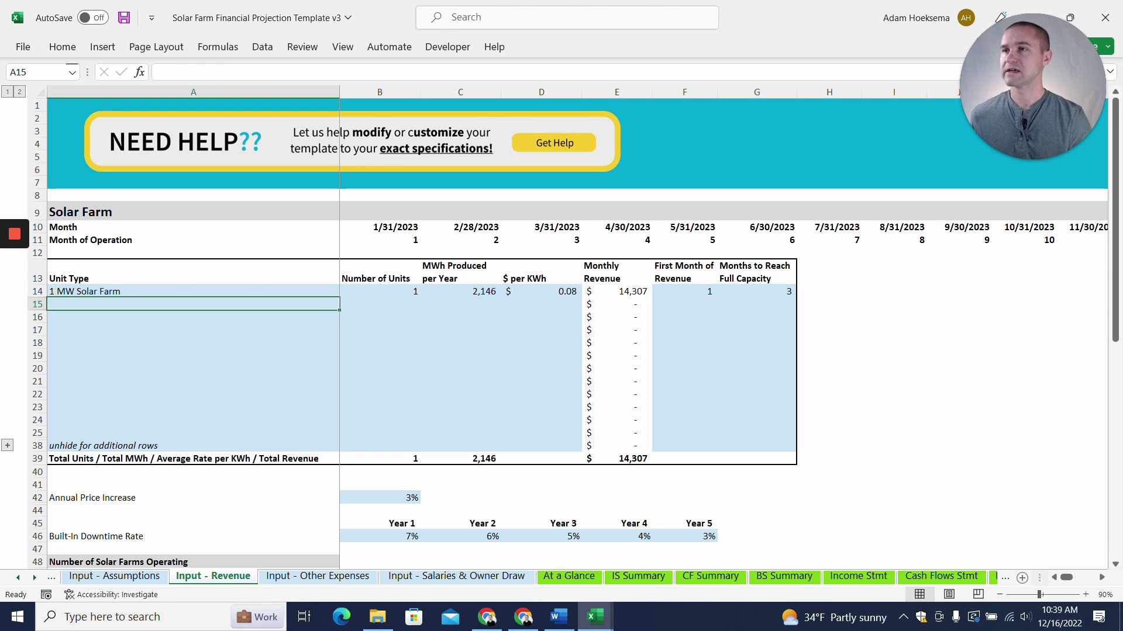
click(460, 305)
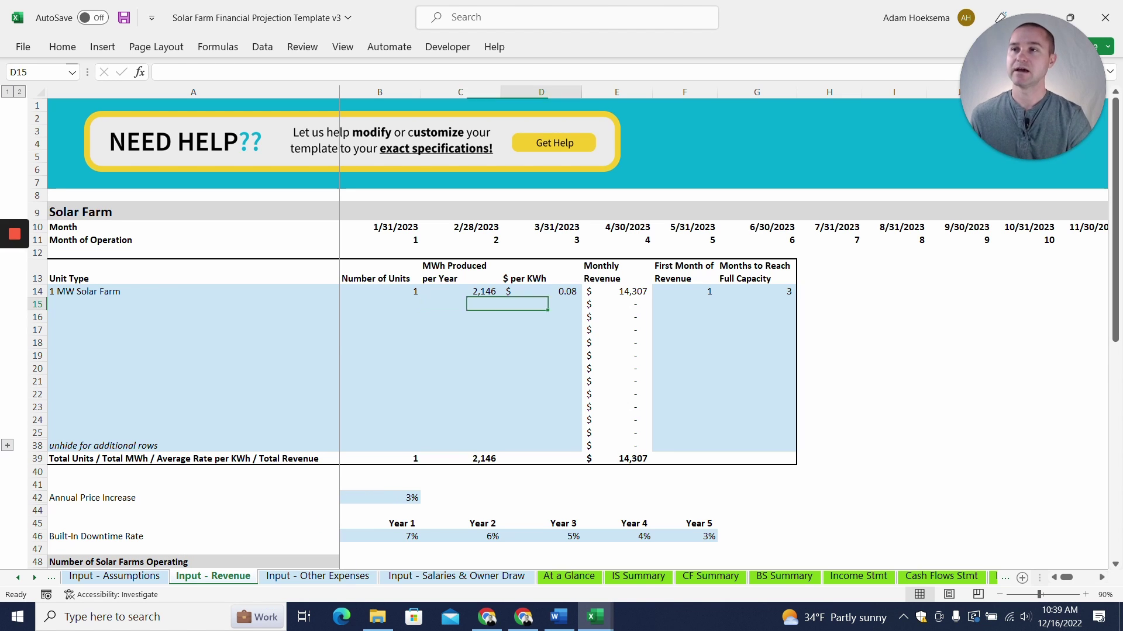
click(541, 291)
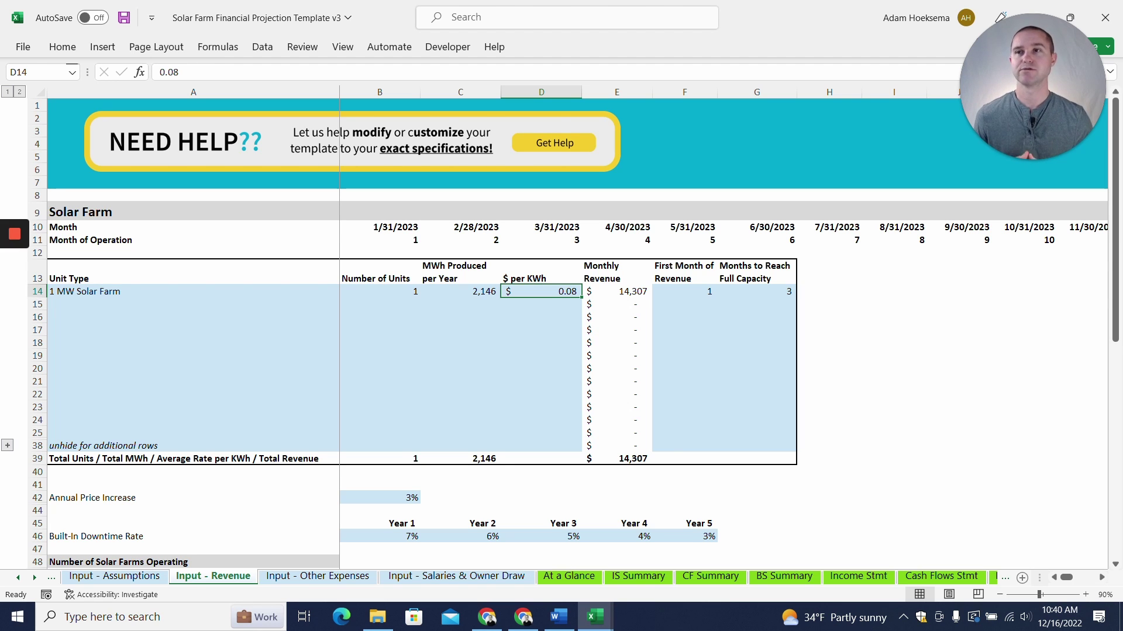
click(617, 291)
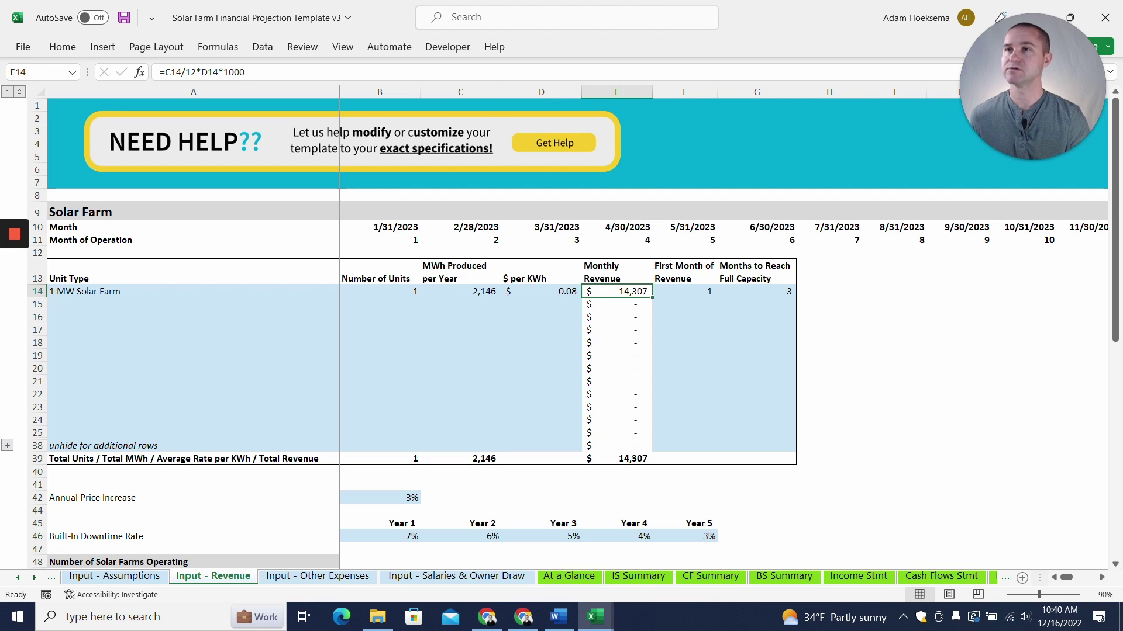
double_click(604, 291)
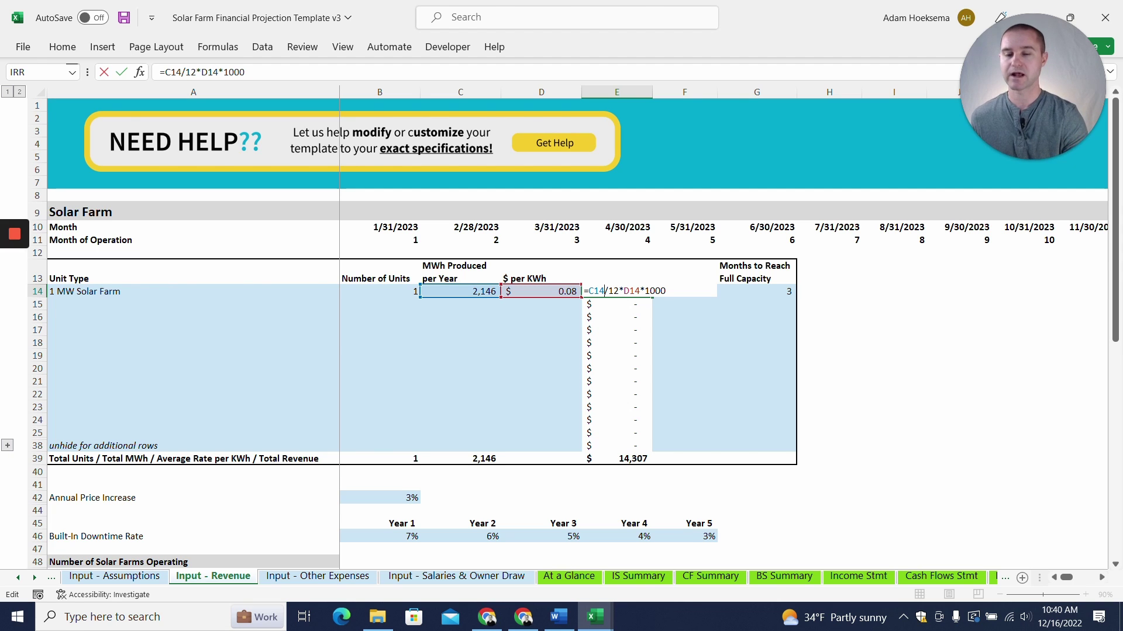
key(Return)
key(Right)
key(Up)
key(Left)
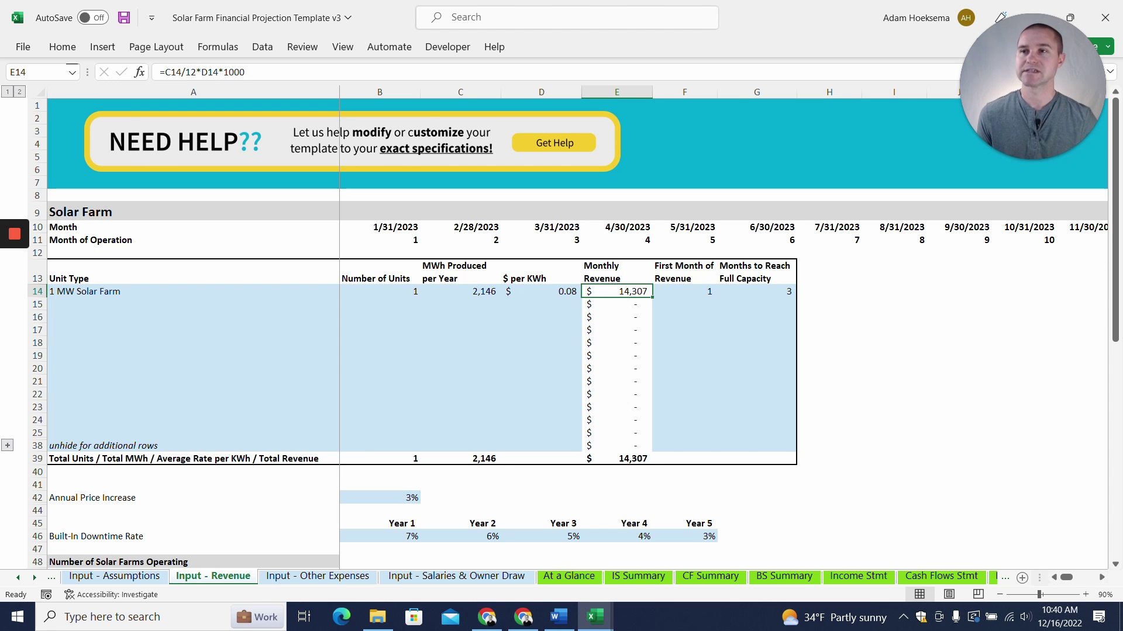
scroll(562, 334, down, 4)
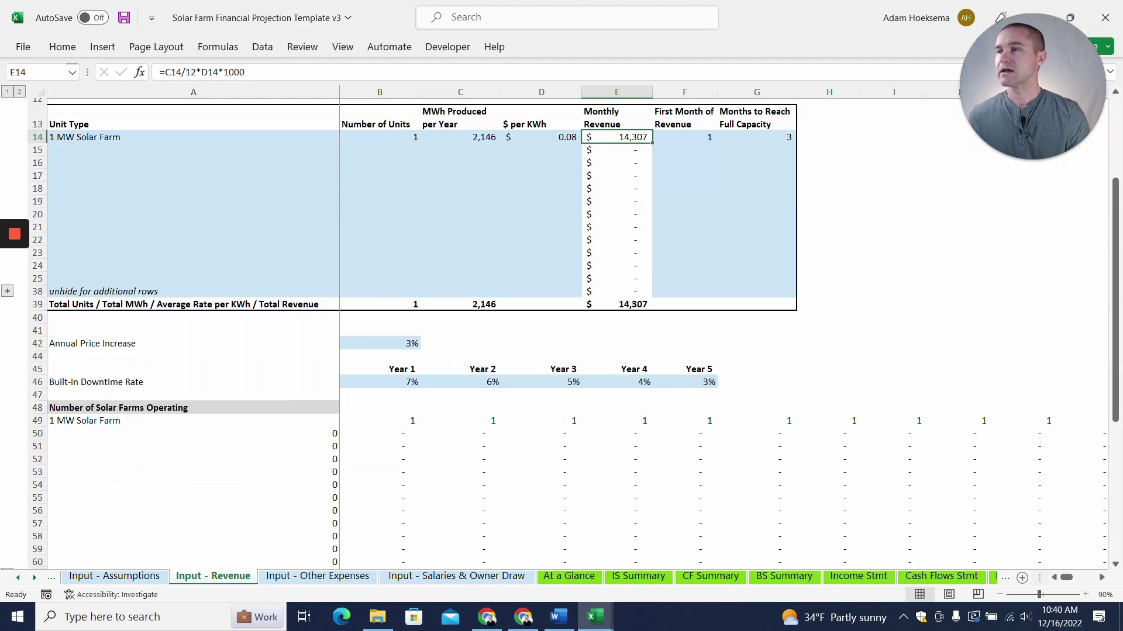
click(379, 343)
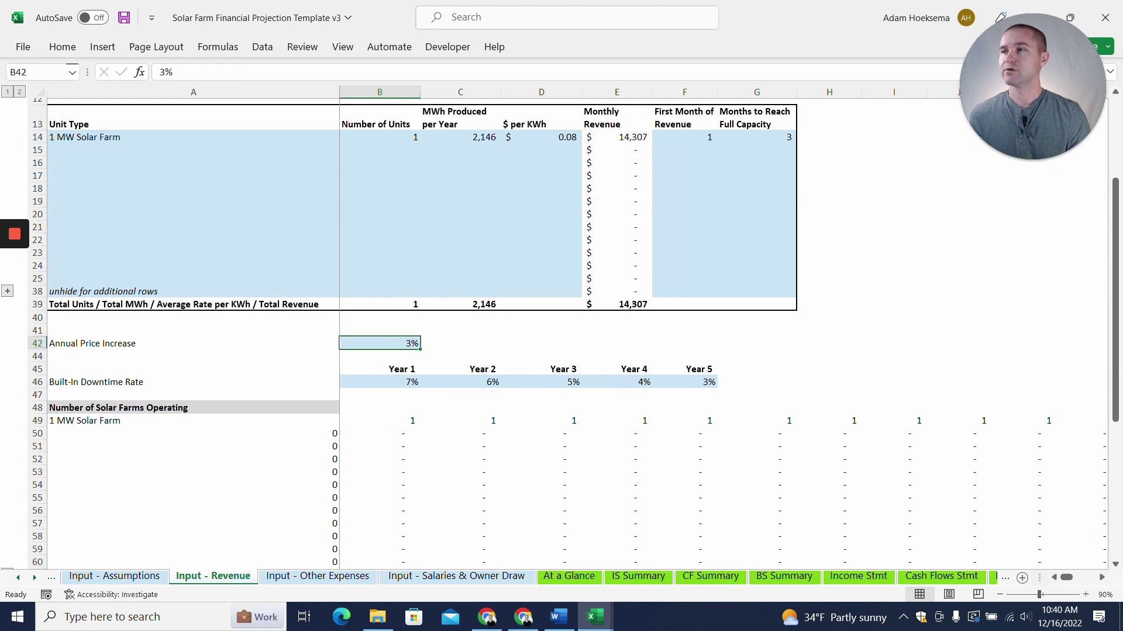
scroll(562, 333, down, 5)
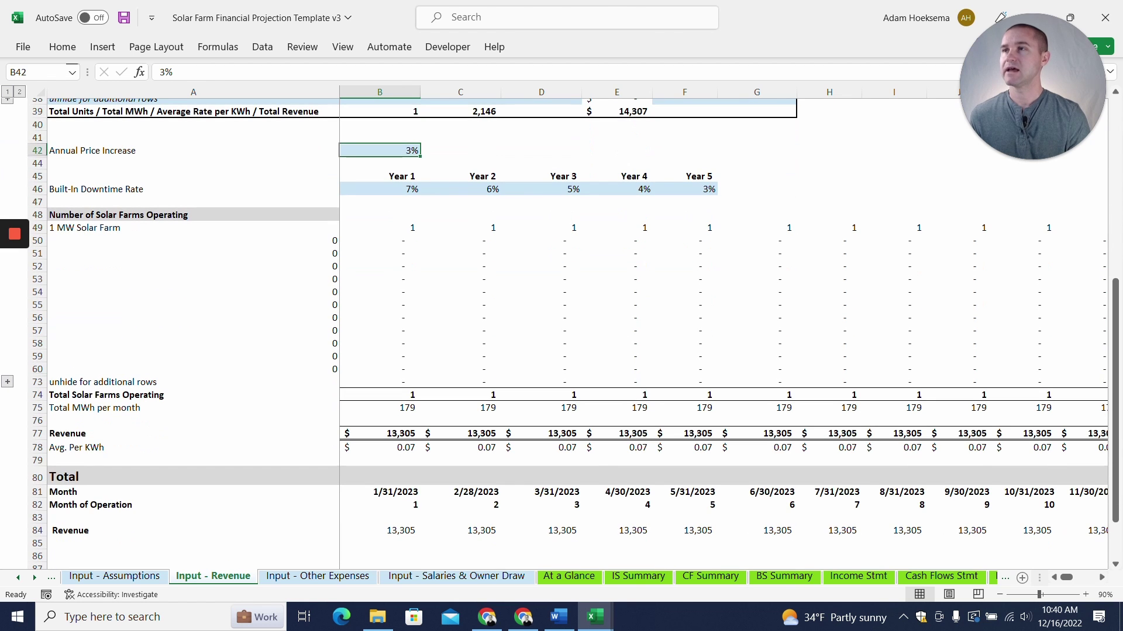
click(379, 189)
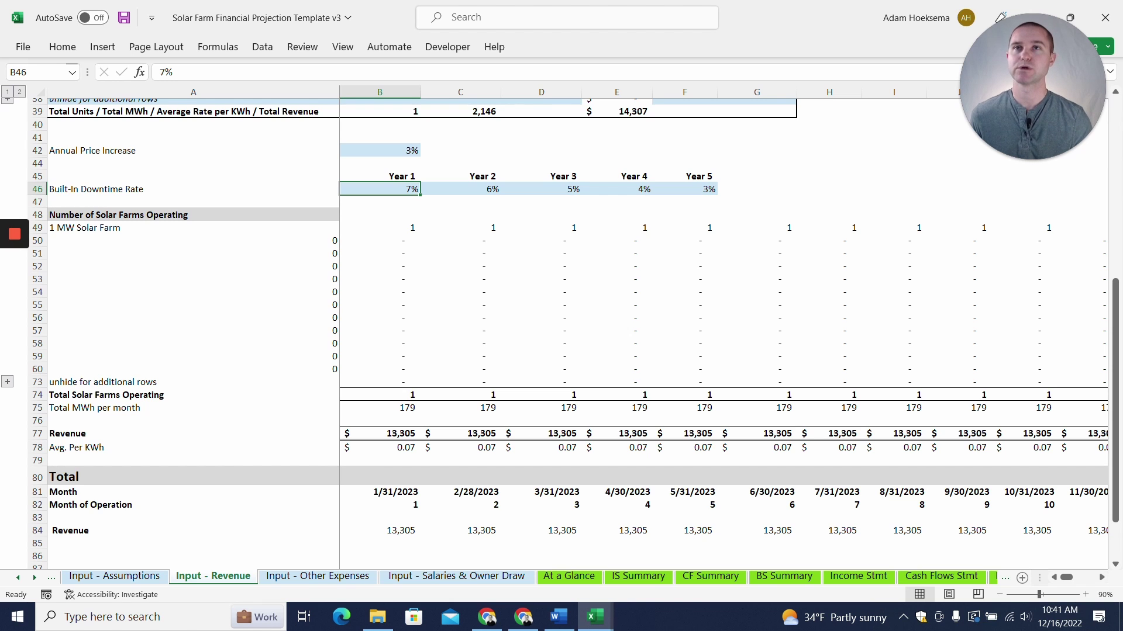
scroll(559, 334, down, 3)
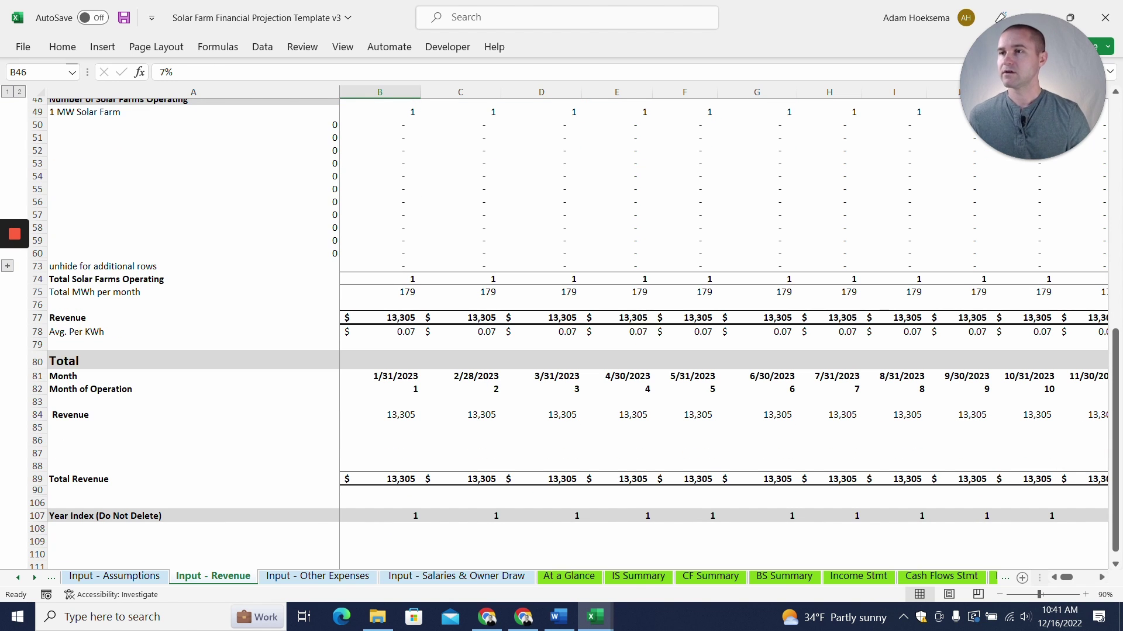
- On Input - Other Expenses, confirm Repairs and Maintenance is calculated from Total Revenue
click(318, 575)
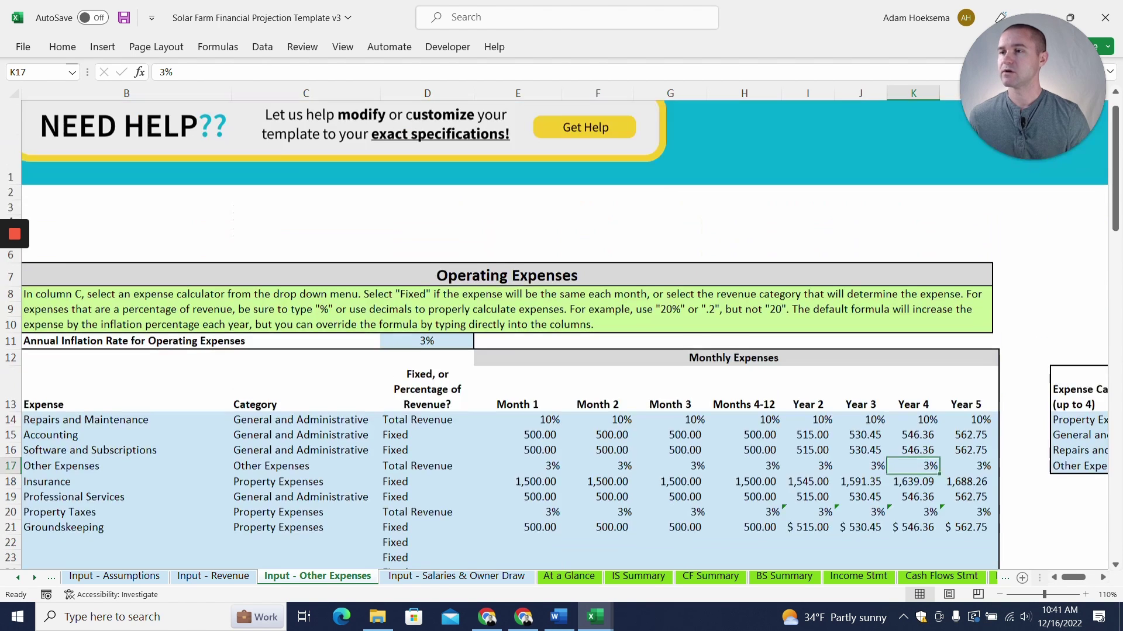
scroll(559, 334, down, 3)
drag(1073, 578, 1063, 580)
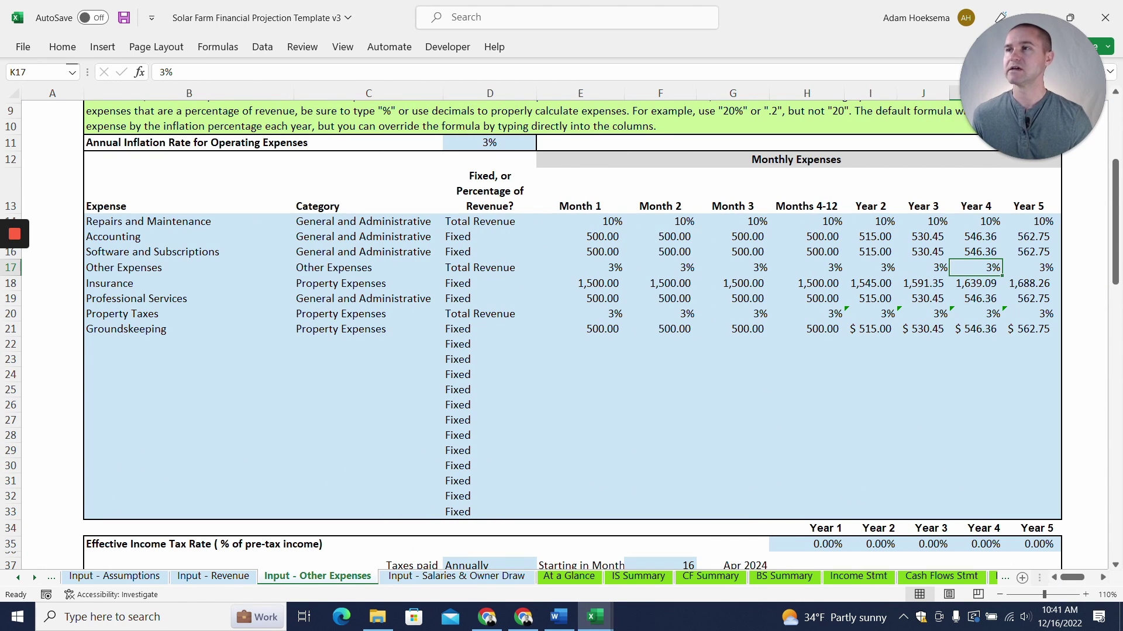
click(491, 222)
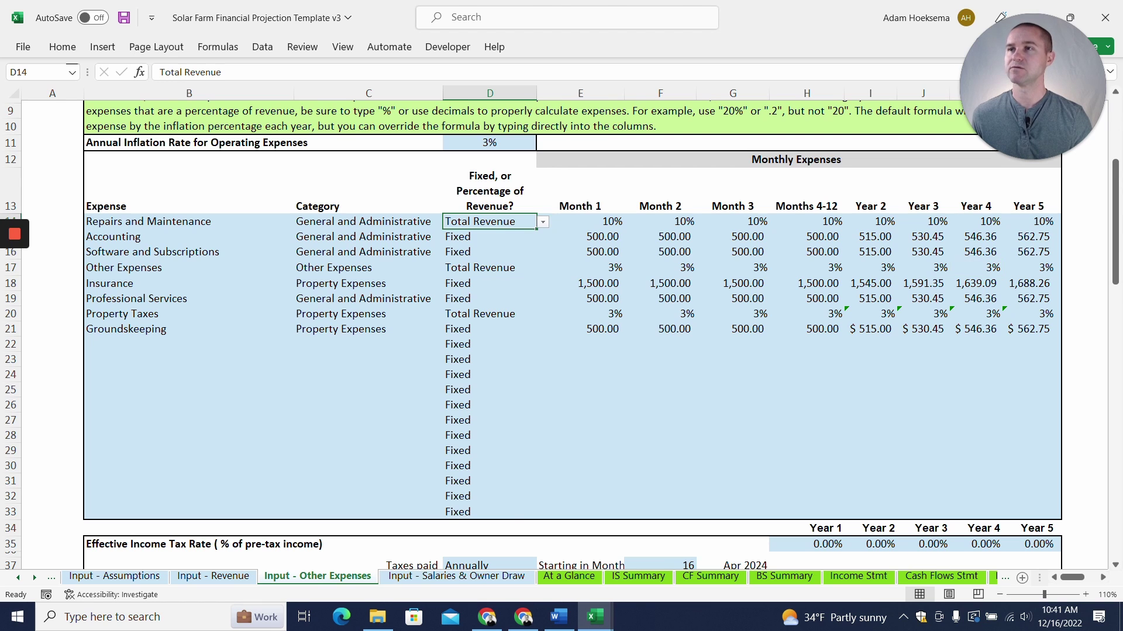
click(543, 222)
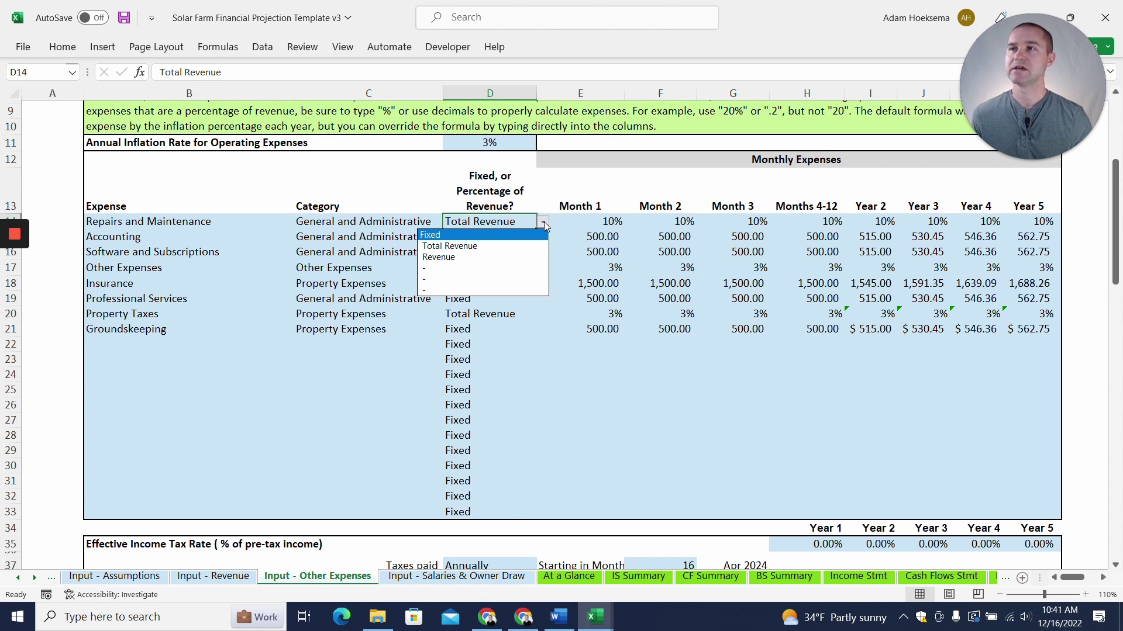
click(544, 222)
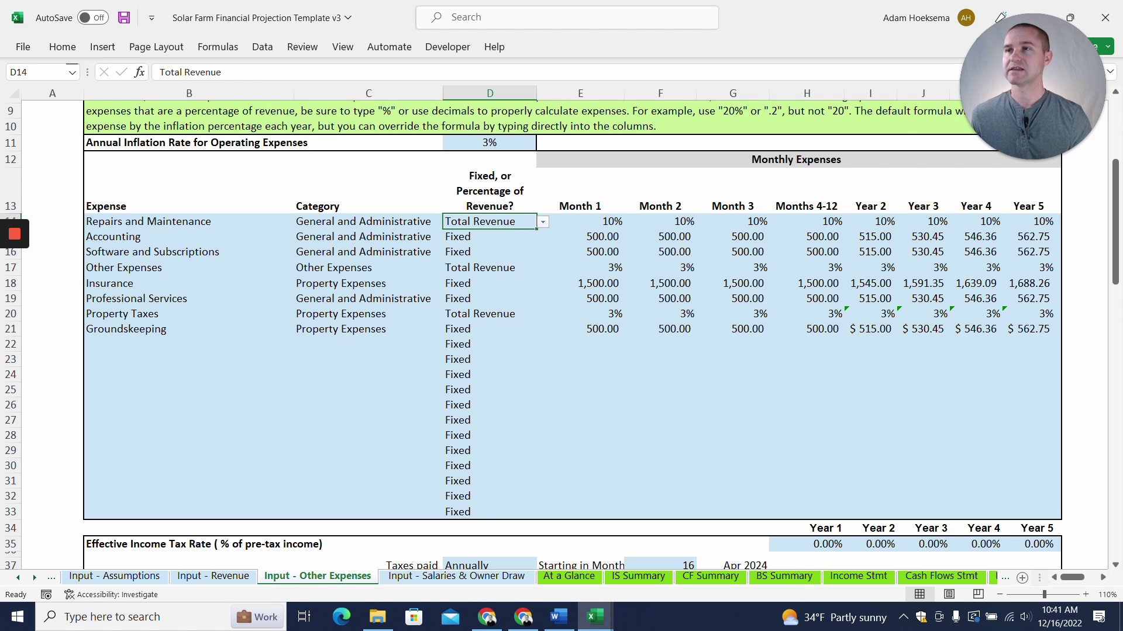
key(Right)
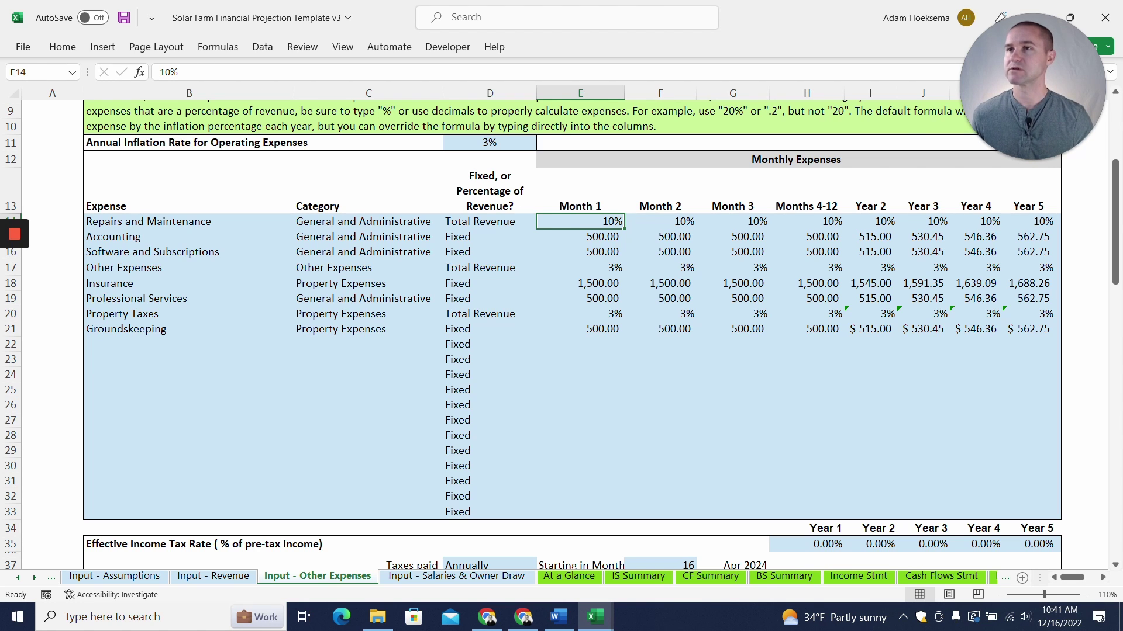
- Review Month 1 values for Other Expenses, Professional Services, Property Taxes and Groundskeeping
click(580, 268)
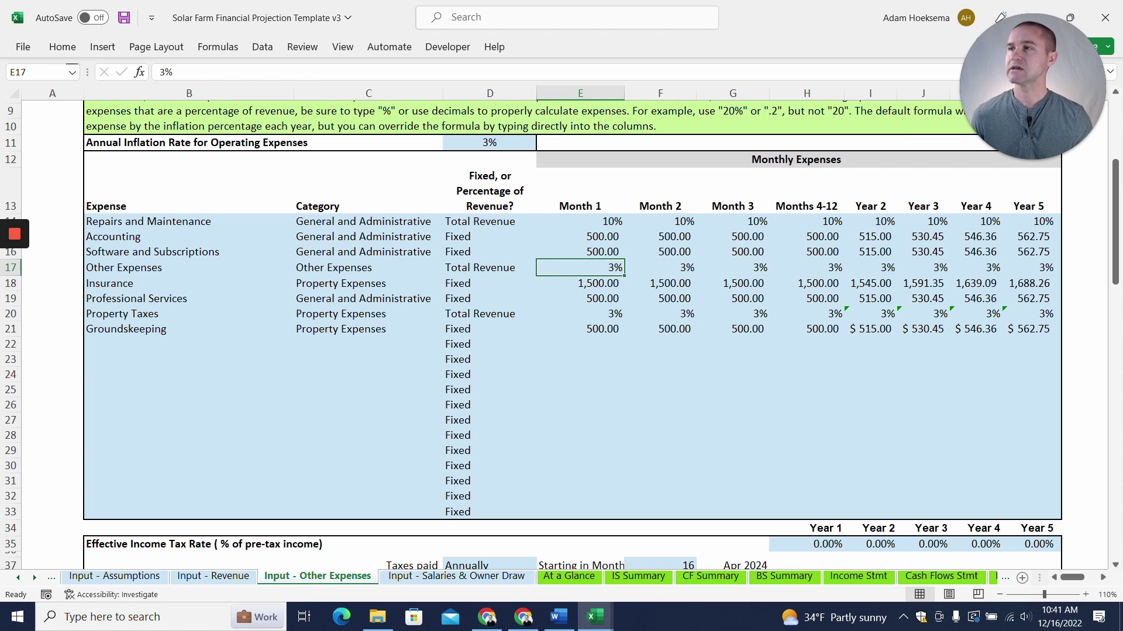
click(580, 298)
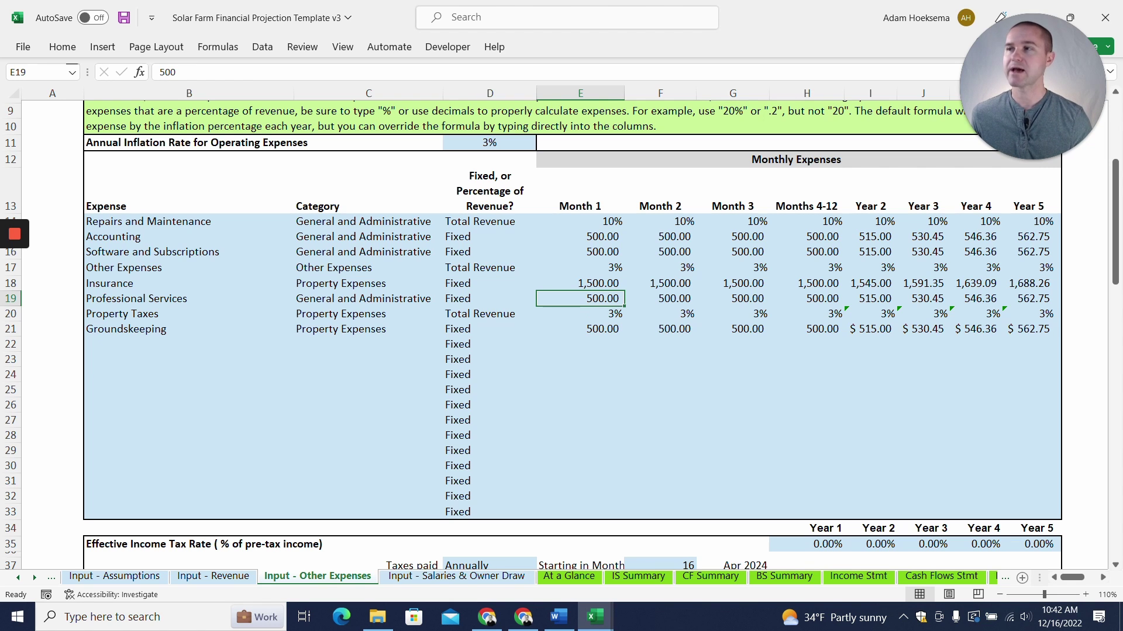
key(Down)
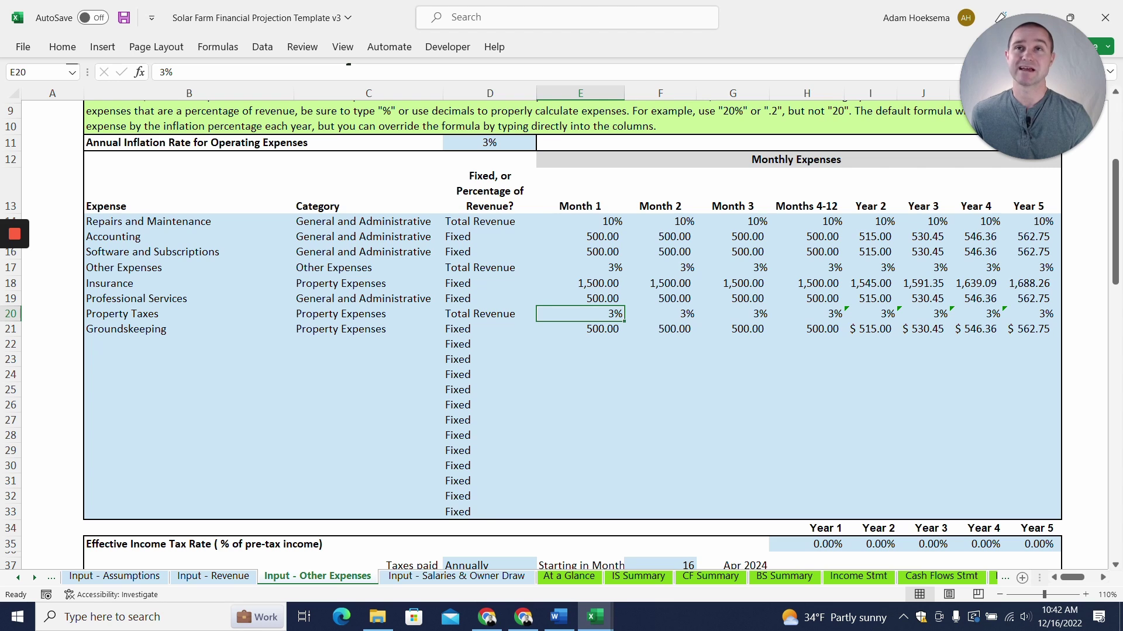
key(Down)
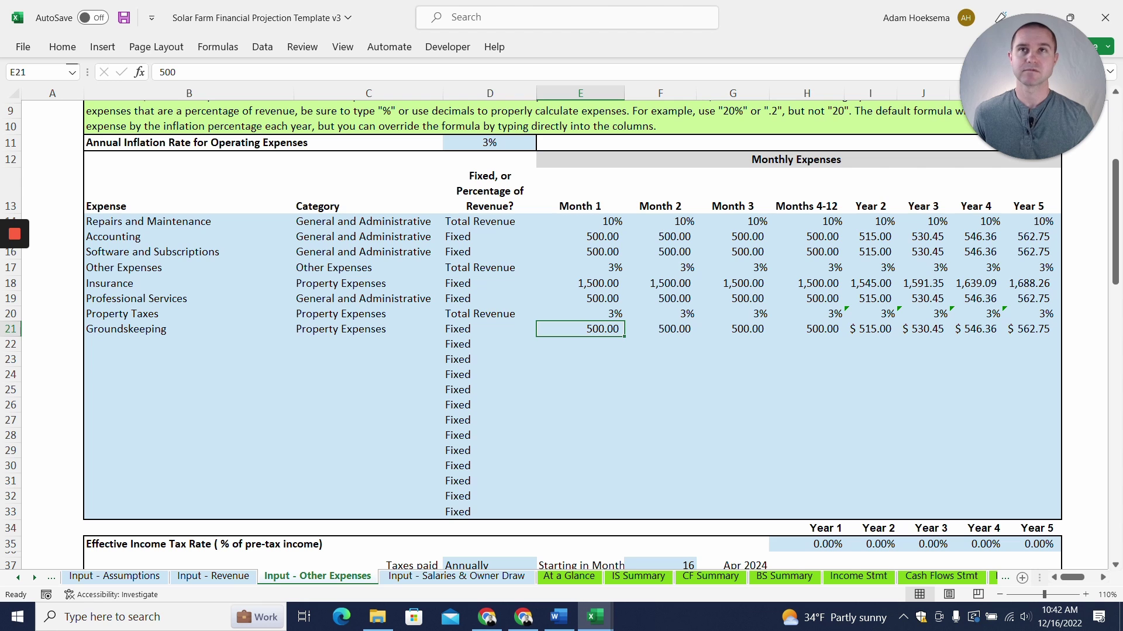
click(443, 578)
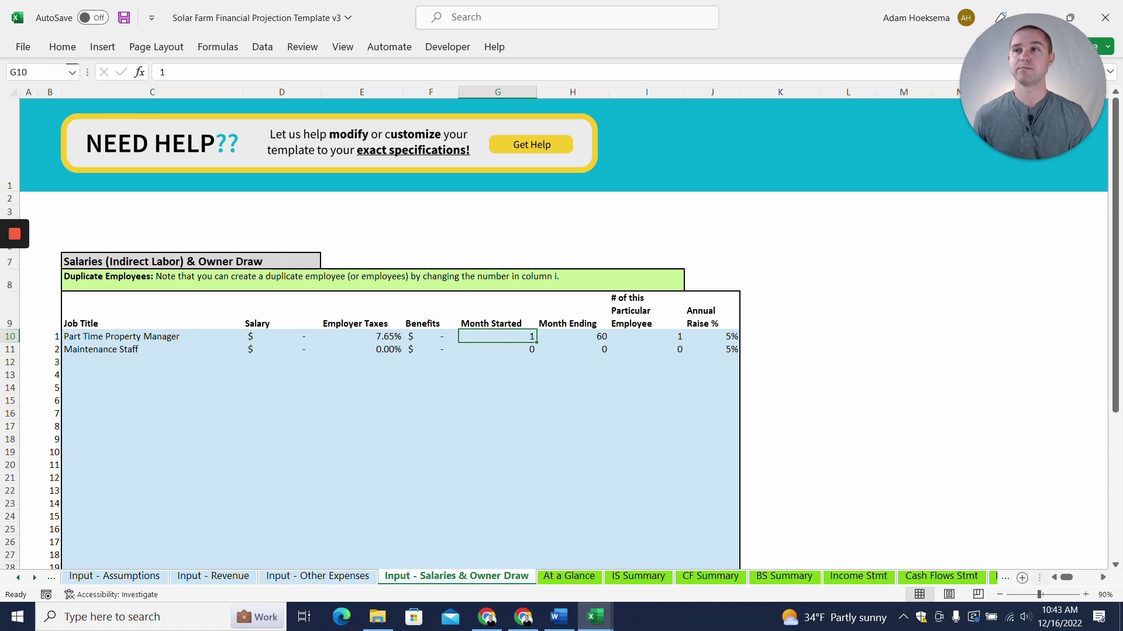
- Check the Maintenance Staff salary, compare against Other Expenses, then view the At a Glance dashboard
click(281, 349)
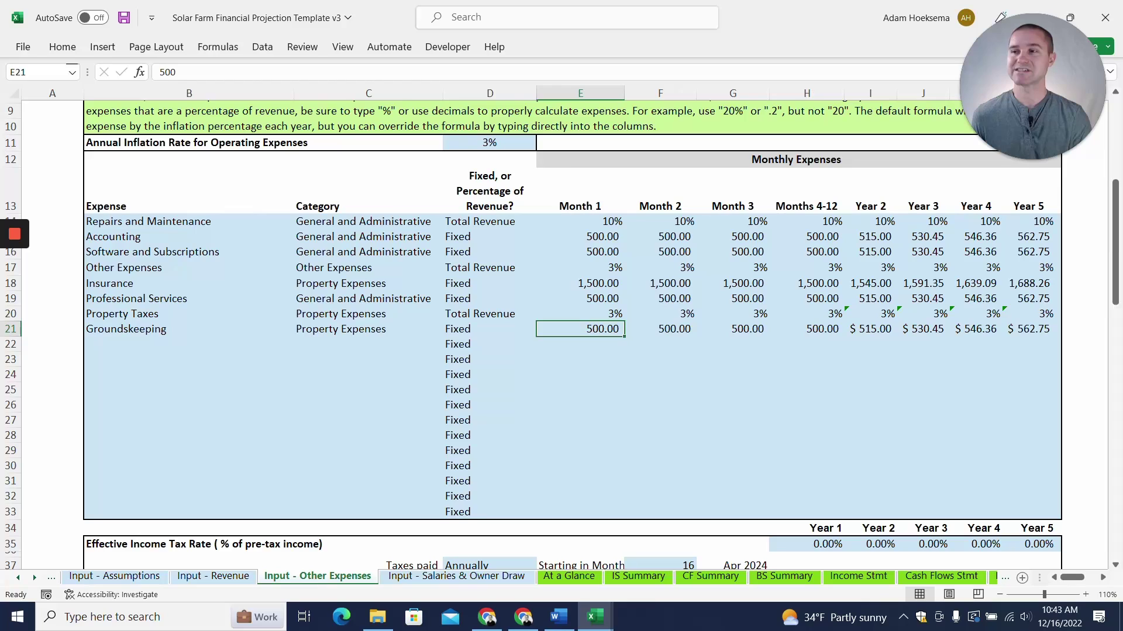
click(320, 580)
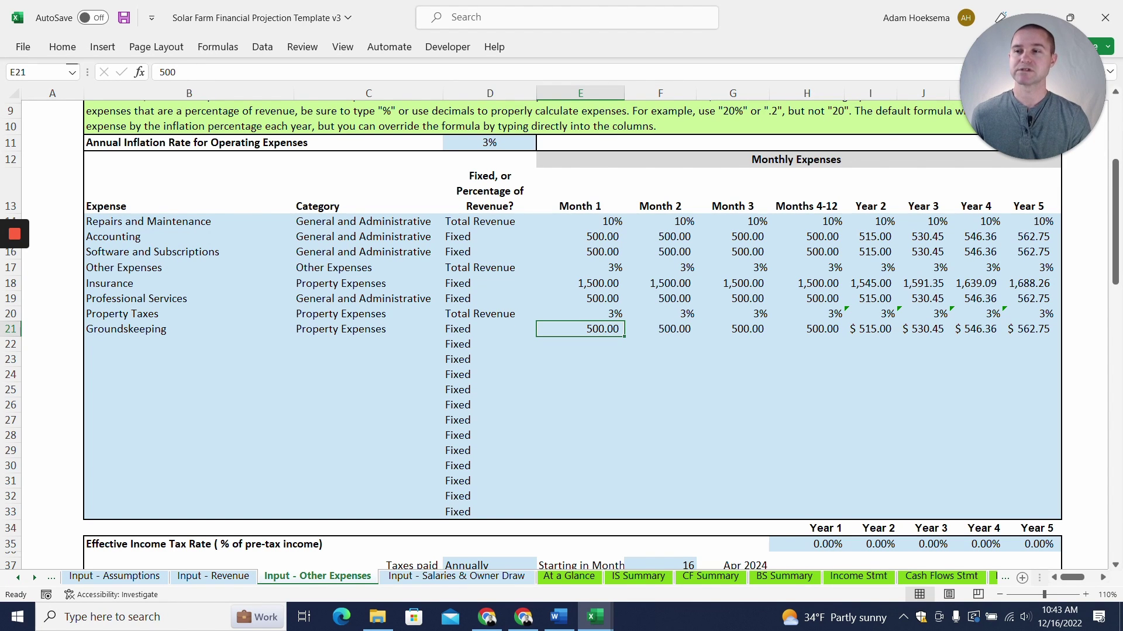
click(440, 579)
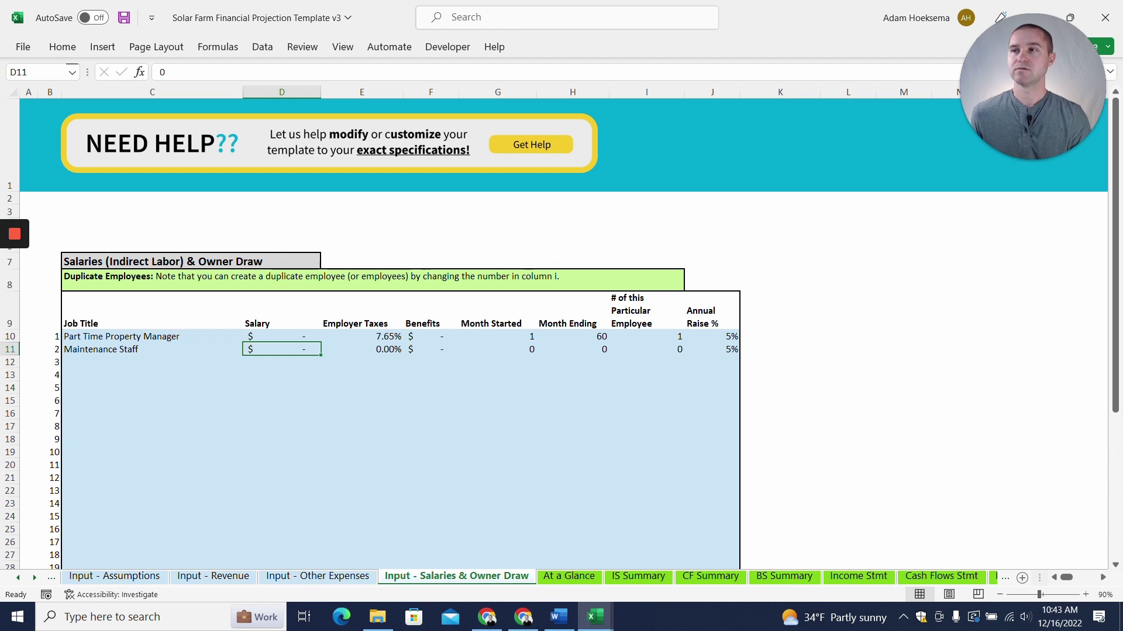
click(577, 579)
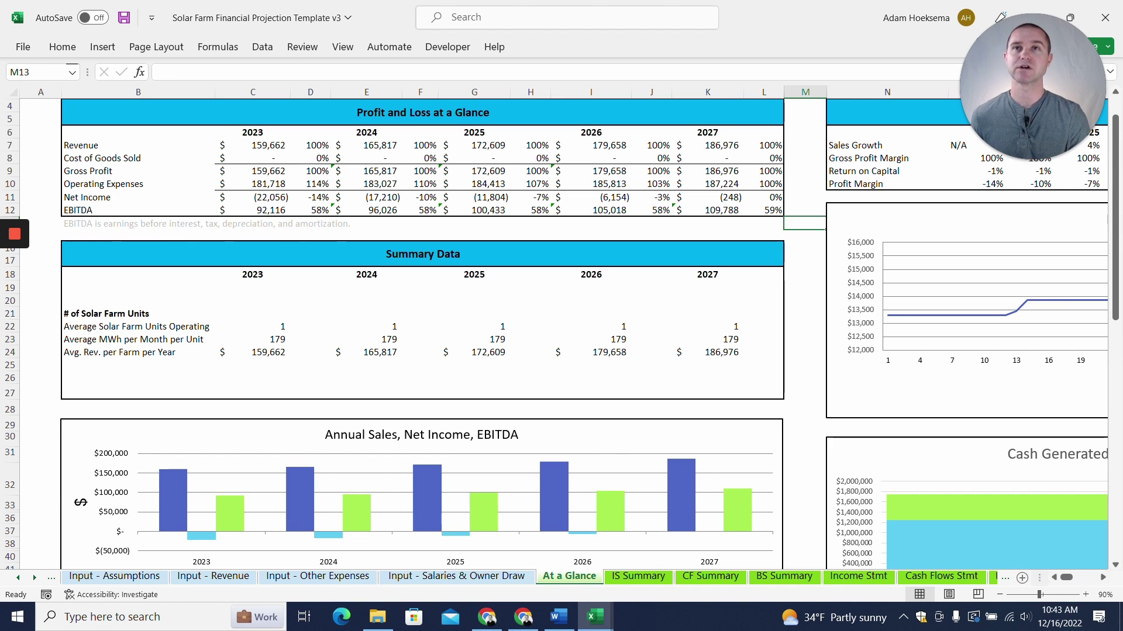
- Verify IS Summary depreciation and amortization comes from =Calc!B256, then view the Cash Flows Stmt
click(638, 576)
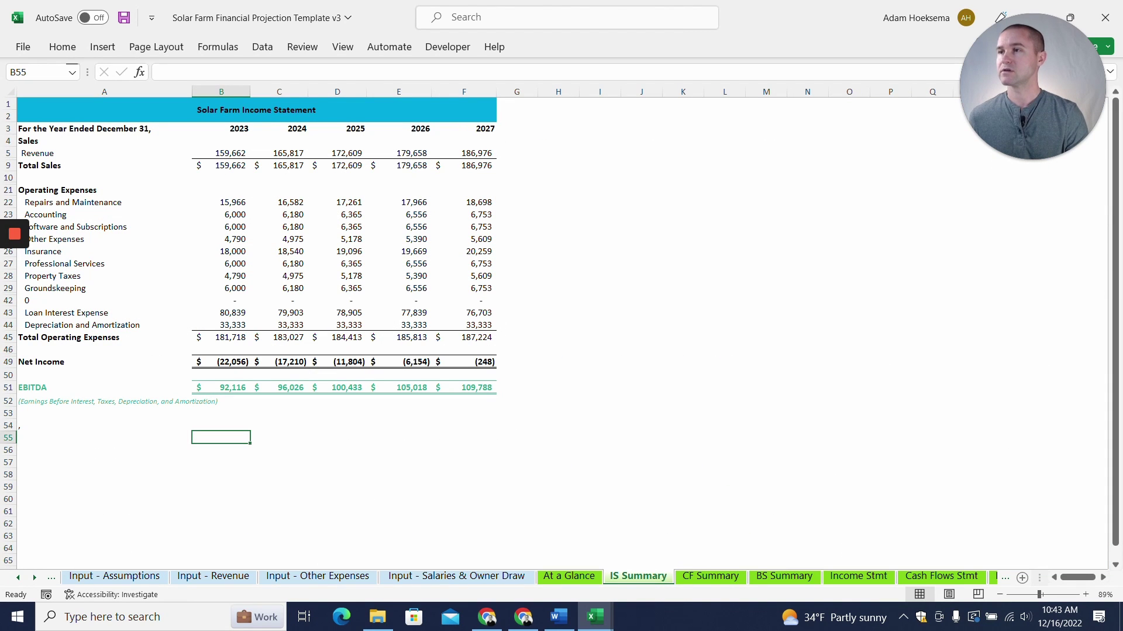
click(221, 326)
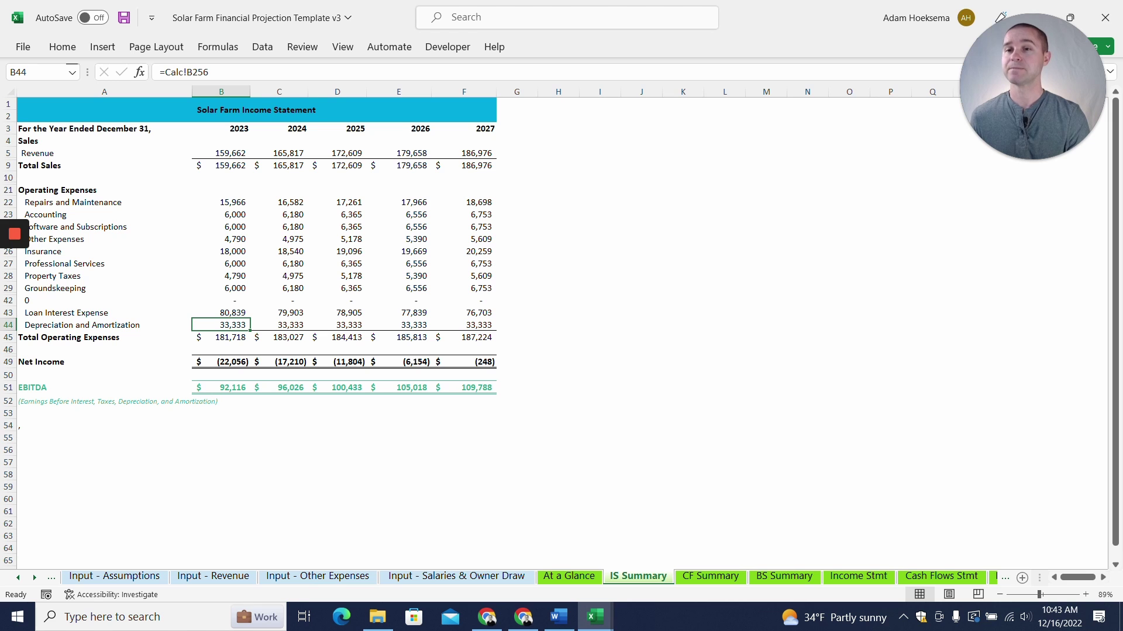
click(941, 577)
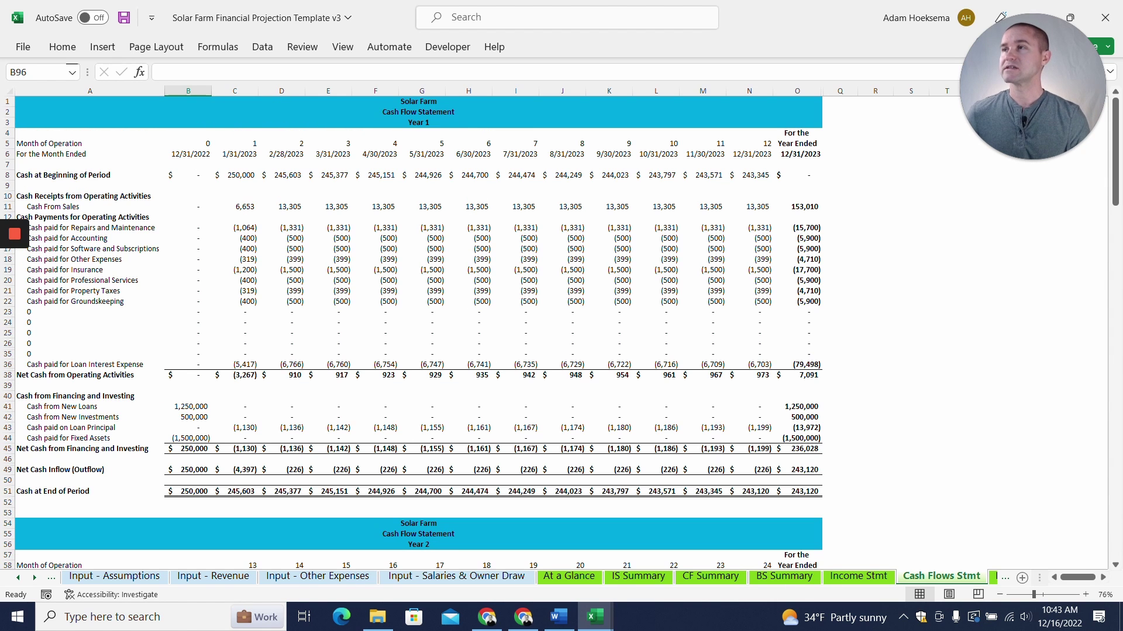
drag(235, 175, 749, 175)
key(ctrl+v)
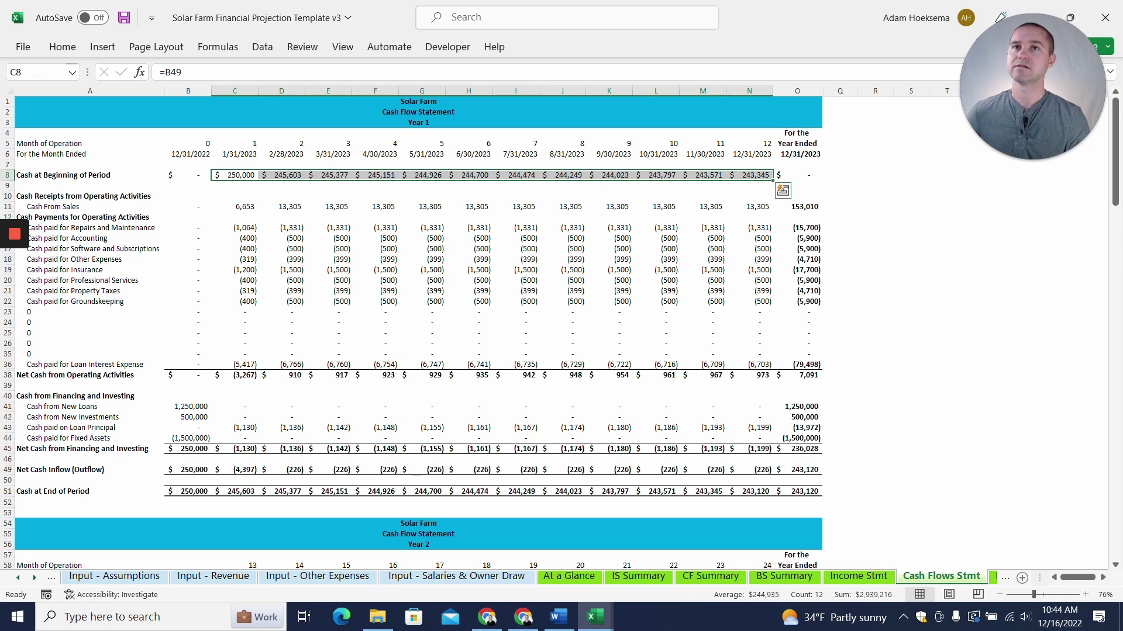
click(749, 175)
scroll(418, 334, down, 4)
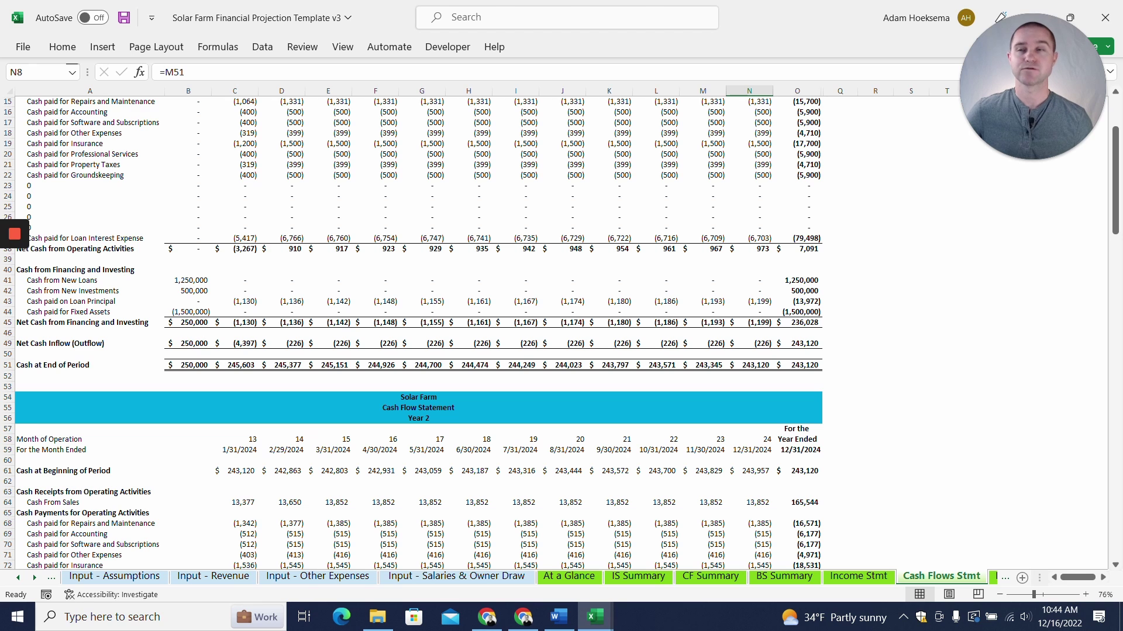
click(581, 584)
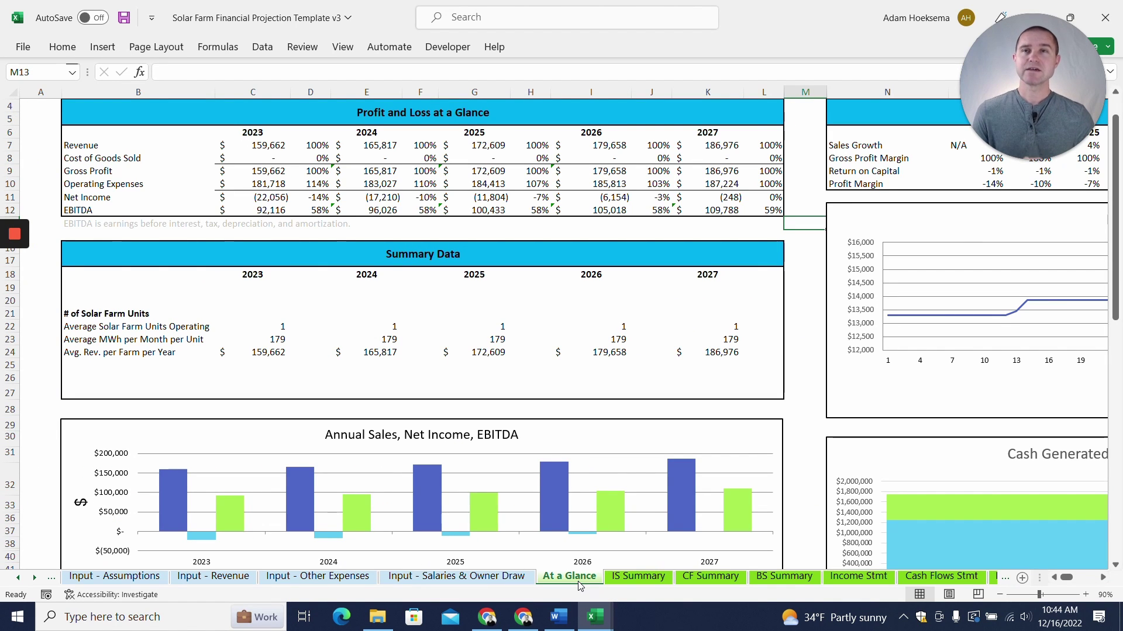